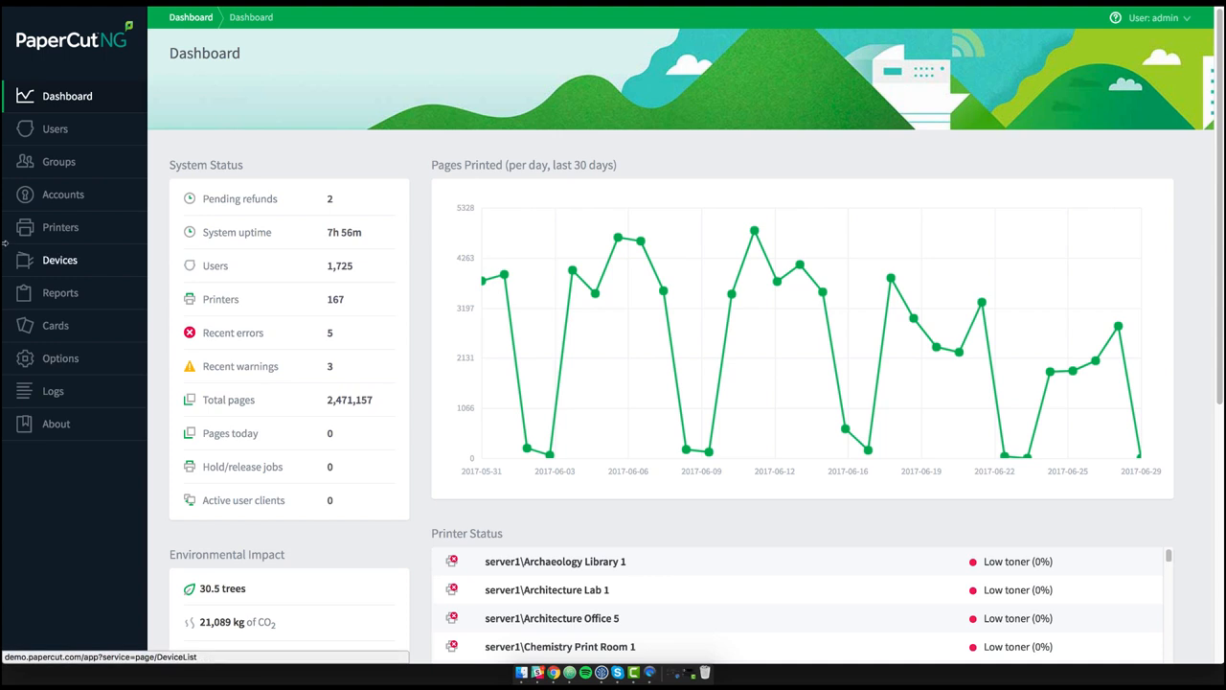
- Open the printer reports and choose the Ad-hoc period for the Printer usage - ratios report
{"action": "left_click", "coordinate": [55, 295]}
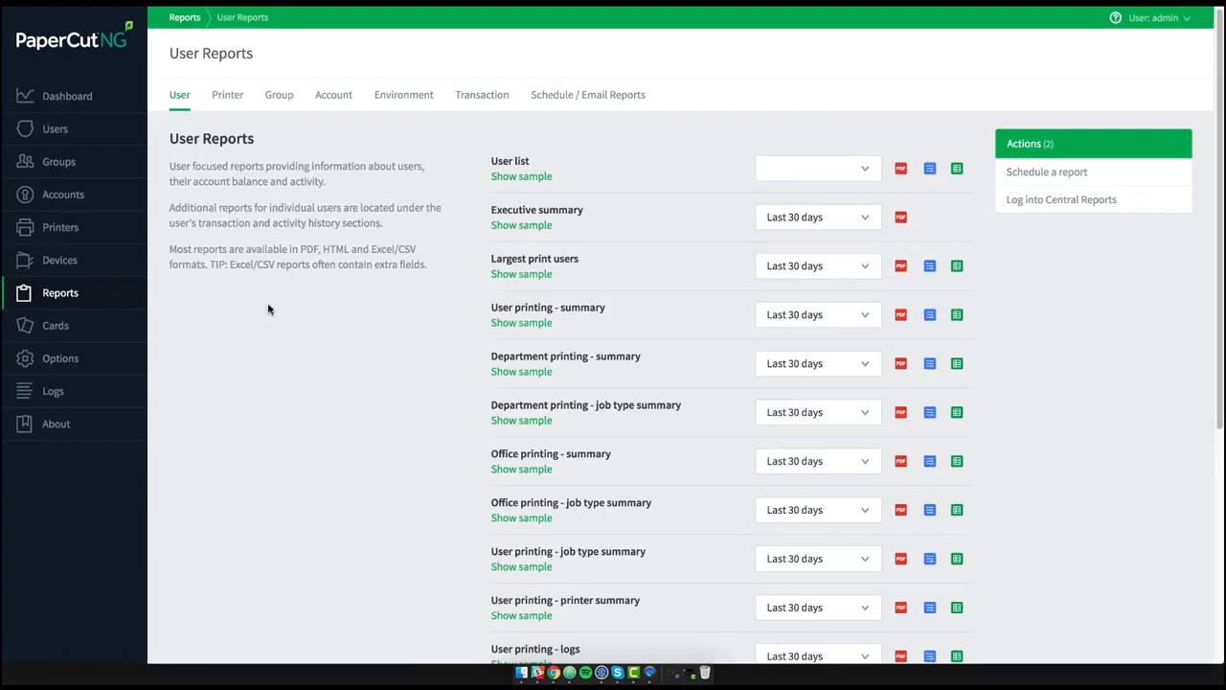
{"action": "left_click", "coordinate": [227, 97]}
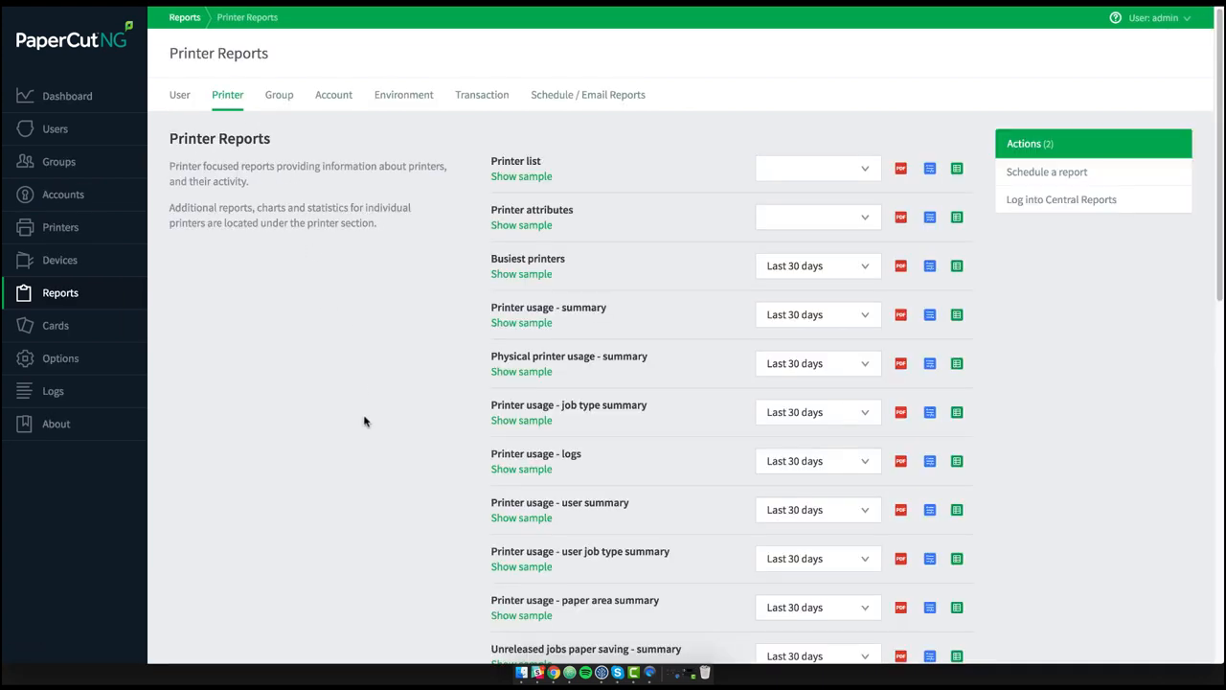
{"action": "scroll", "coordinate": [364, 417], "scroll_direction": "down", "scroll_amount": 10}
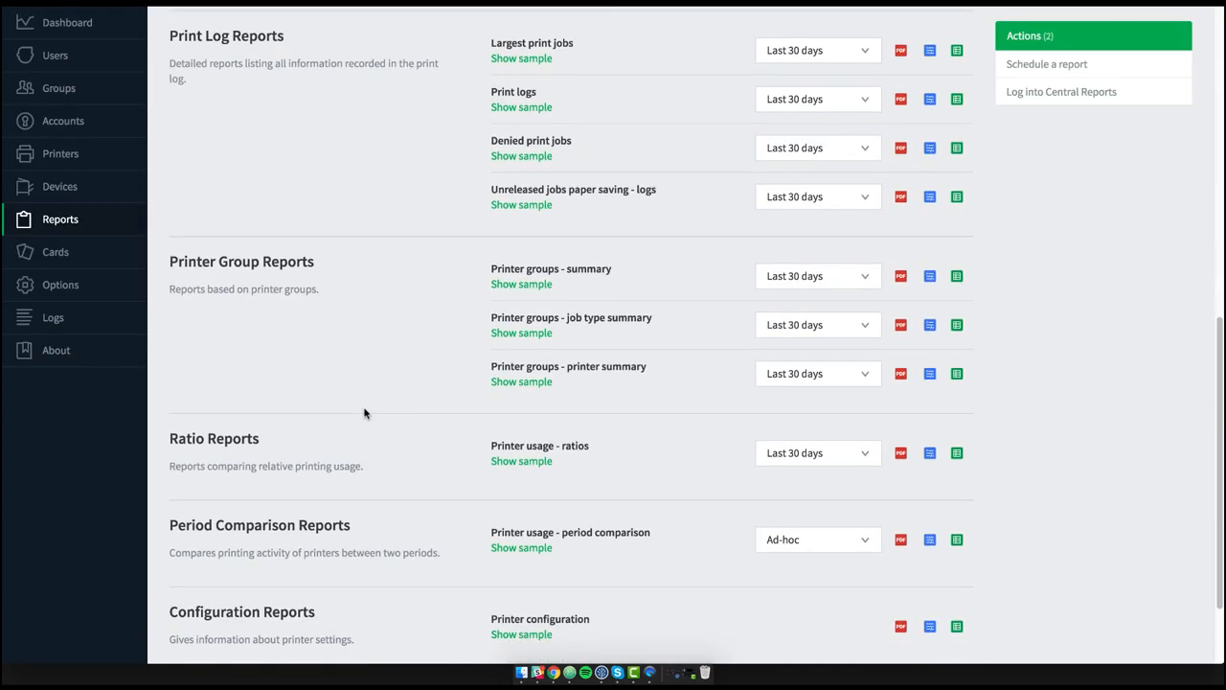
{"action": "scroll", "coordinate": [364, 413], "scroll_direction": "down", "scroll_amount": 2}
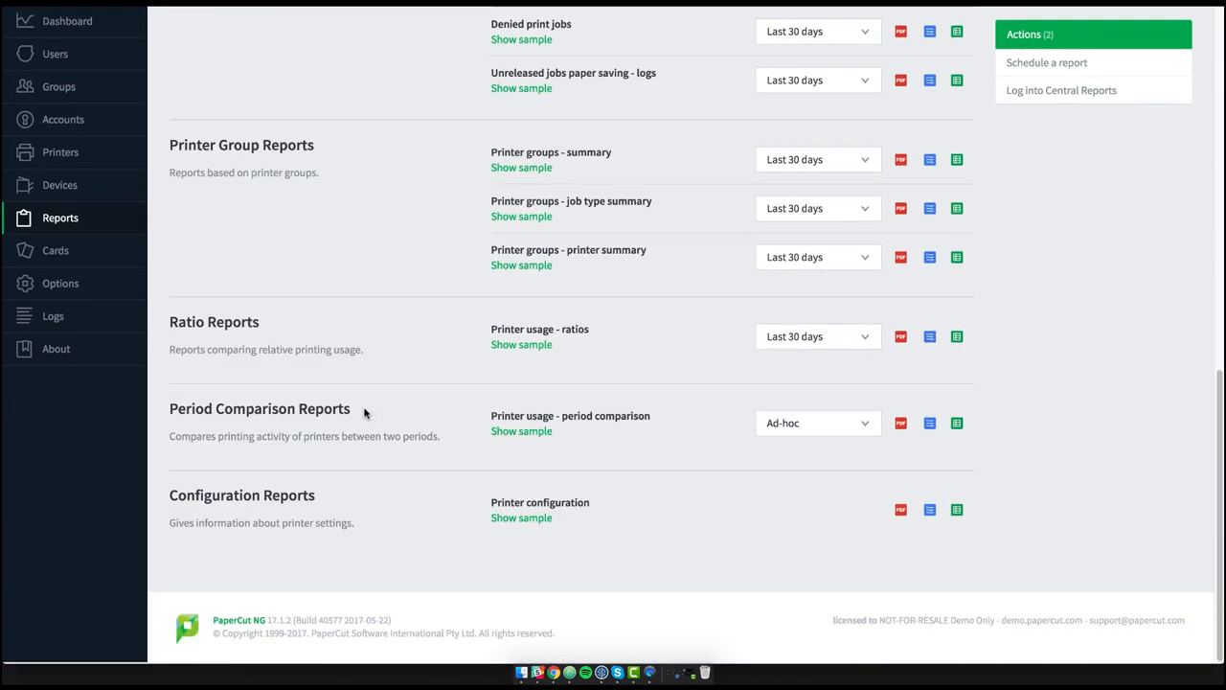
{"action": "left_click", "coordinate": [807, 335]}
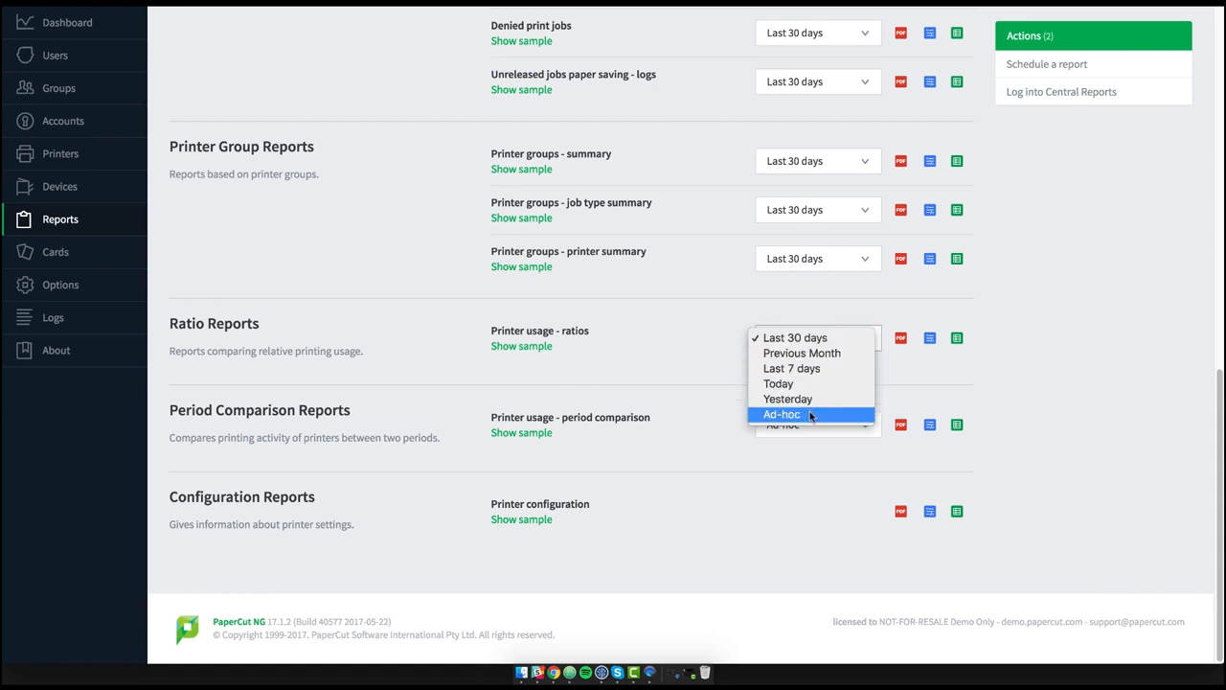
{"action": "left_click", "coordinate": [781, 414]}
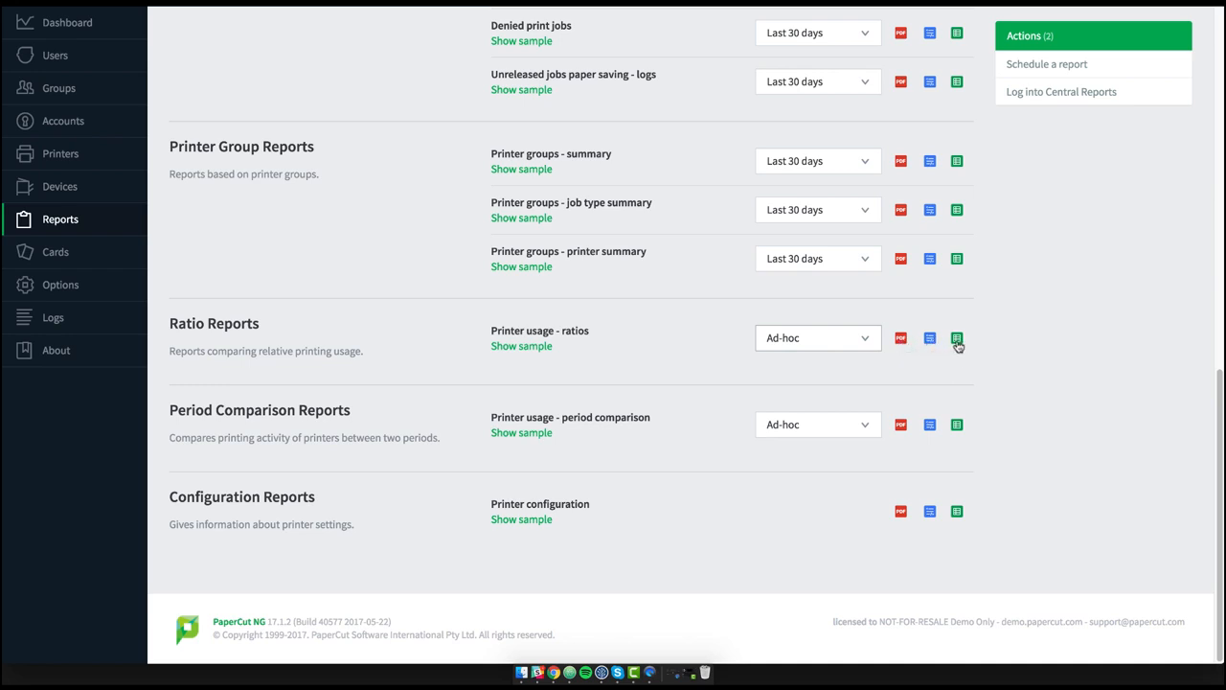
- Open the ad-hoc PDF report form and set the To date to 29 Jun 2017
{"action": "left_click", "coordinate": [901, 339]}
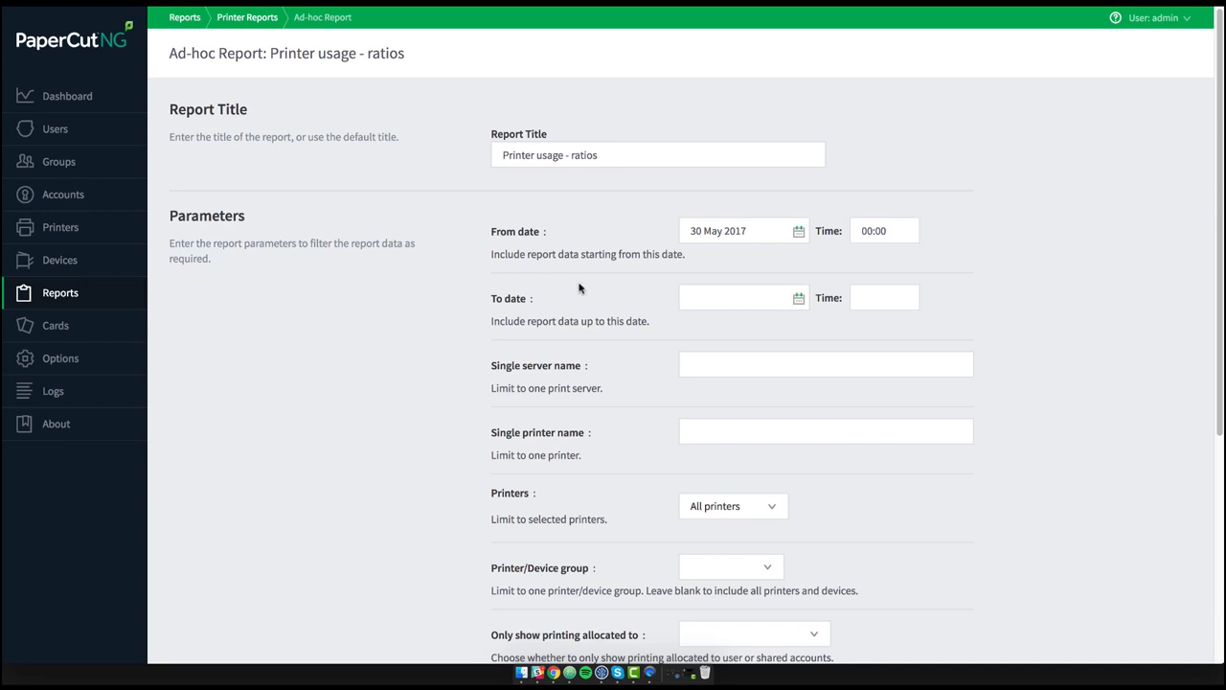
{"action": "left_click", "coordinate": [797, 299]}
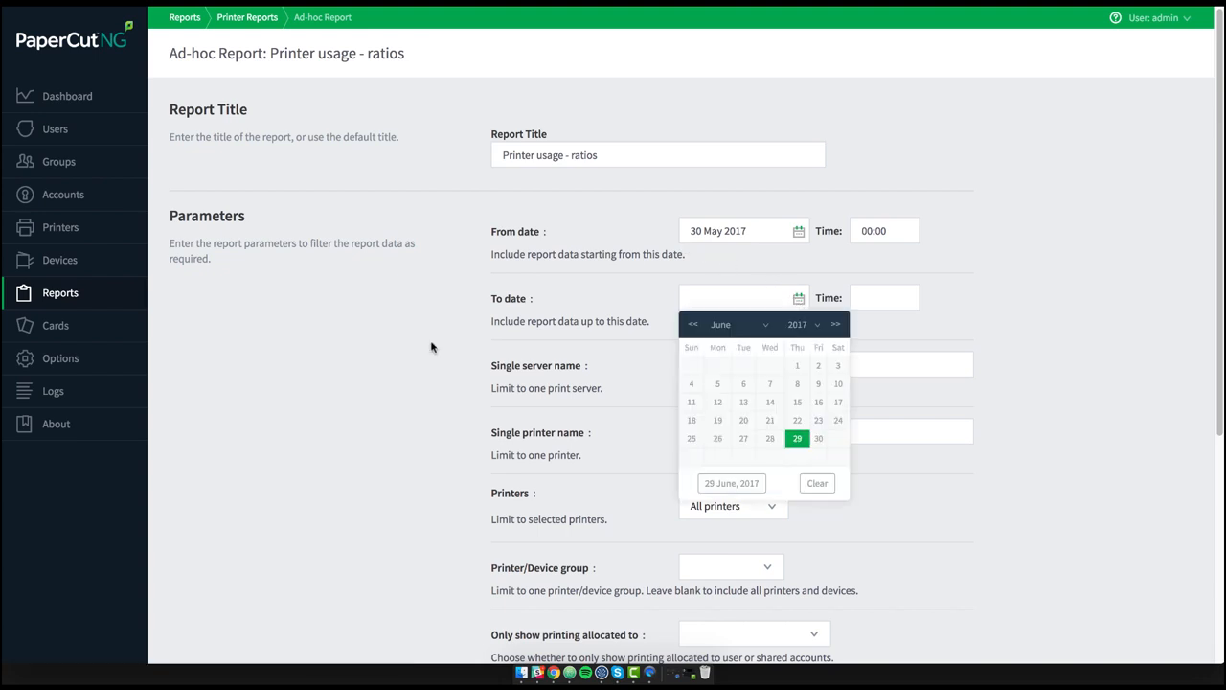
{"action": "left_click", "coordinate": [793, 438]}
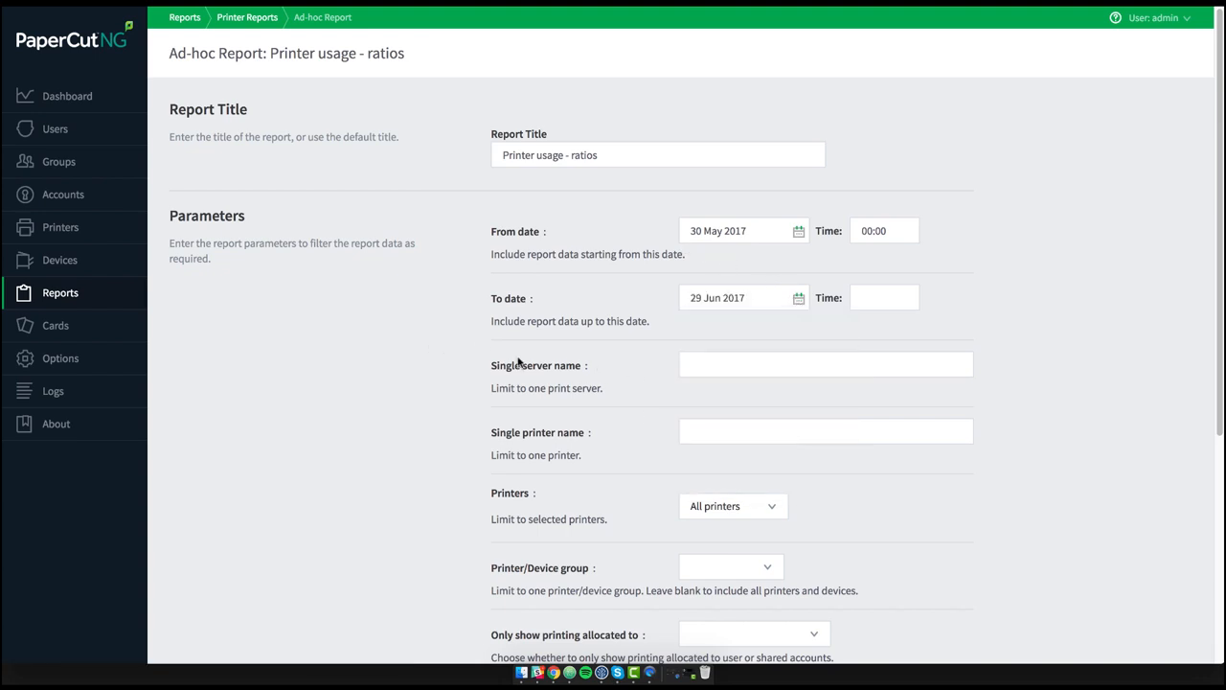
- Limit the report's Printers option to Some printers
{"action": "scroll", "coordinate": [418, 329], "scroll_direction": "down", "scroll_amount": 3}
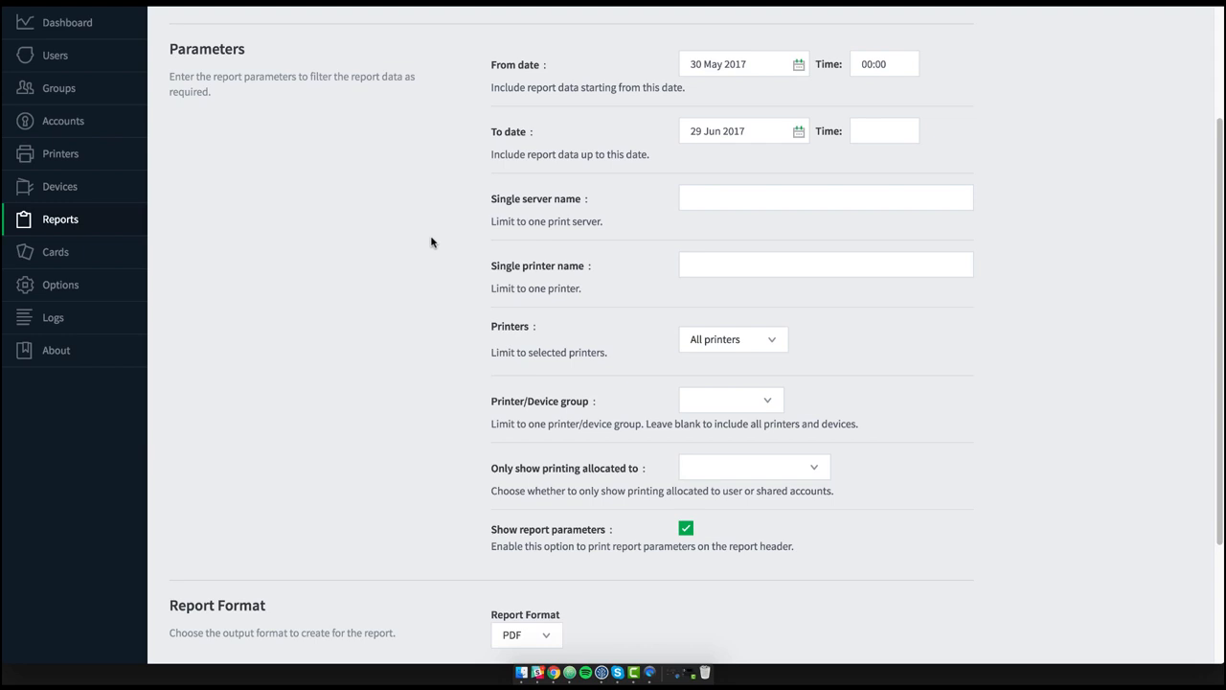
{"action": "scroll", "coordinate": [431, 243], "scroll_direction": "down", "scroll_amount": 2}
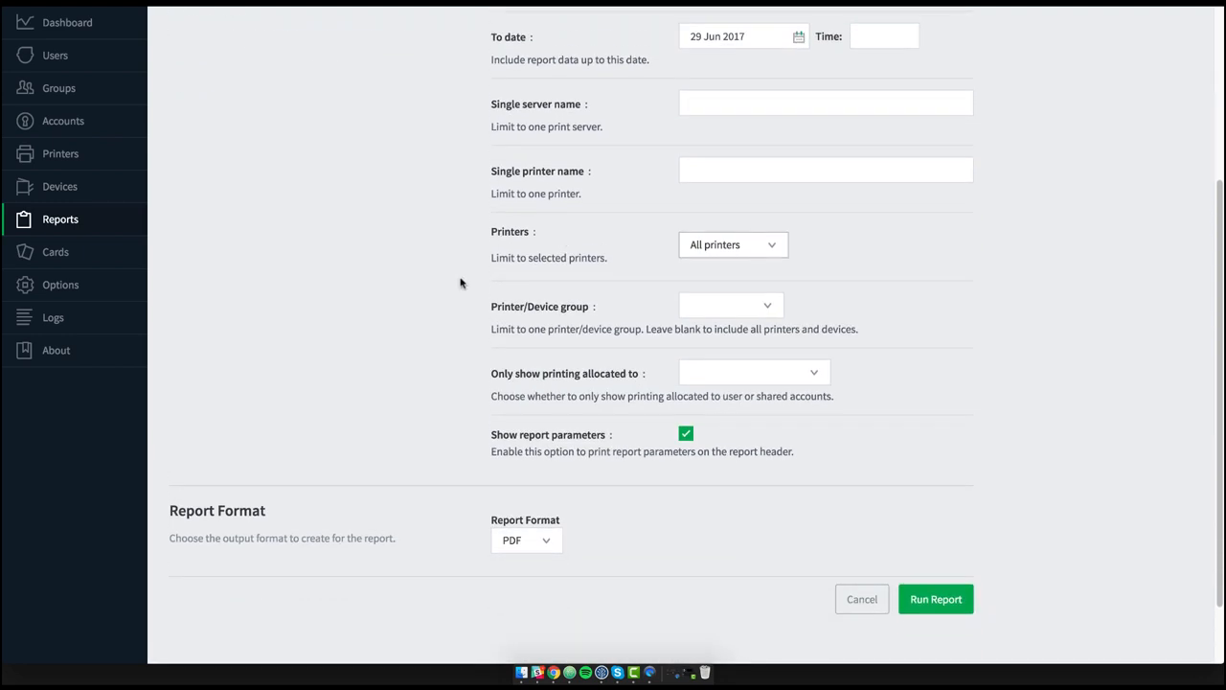
{"action": "left_click", "coordinate": [765, 247]}
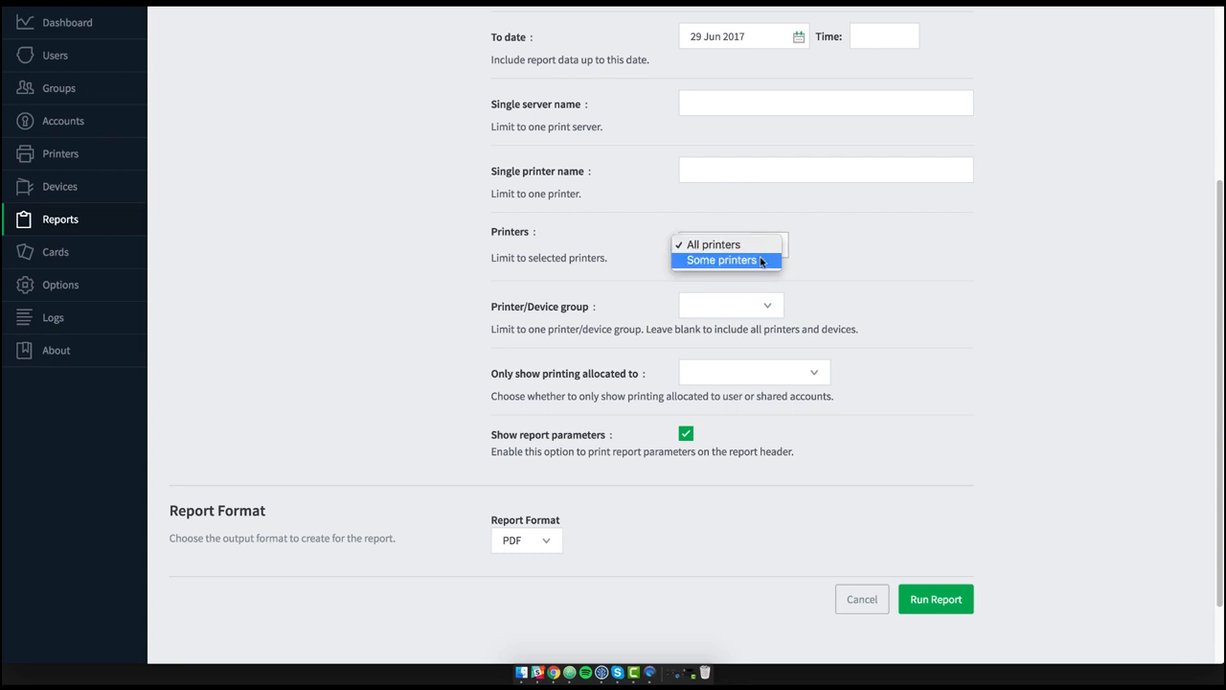
{"action": "left_click", "coordinate": [763, 261]}
- Filter the printer list by 'architec' and select all the filtered printers
{"action": "left_click", "coordinate": [704, 275]}
{"action": "type", "text": "ar"}
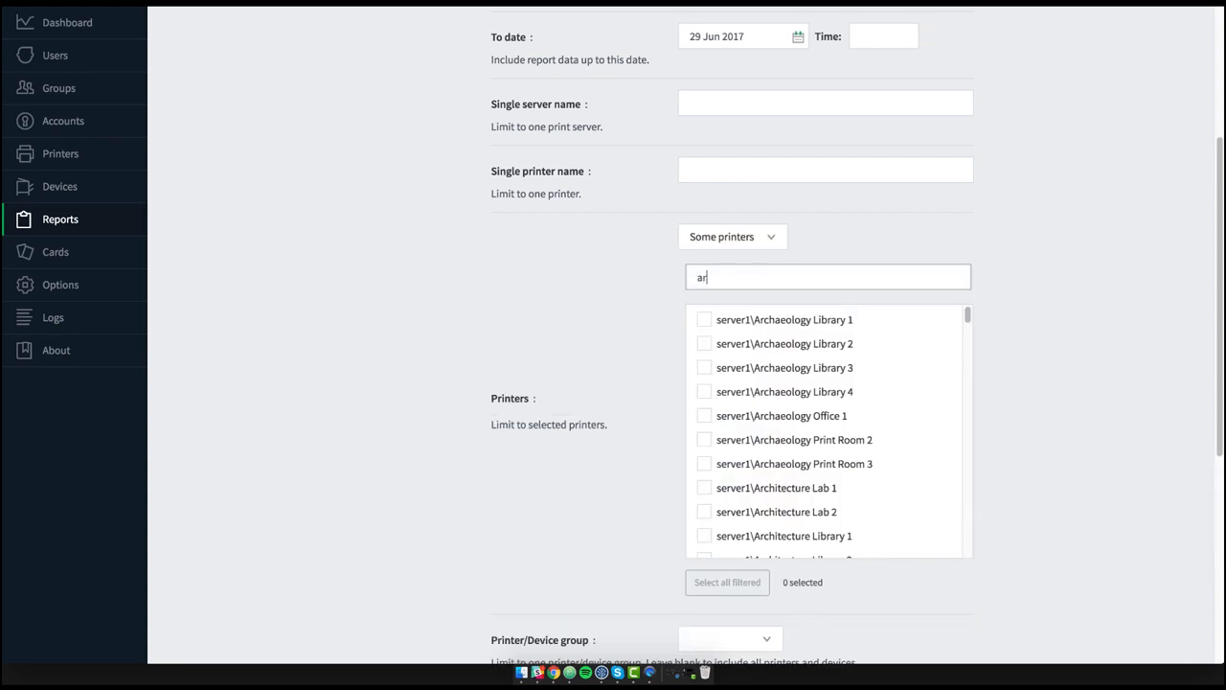
{"action": "type", "text": "chitec"}
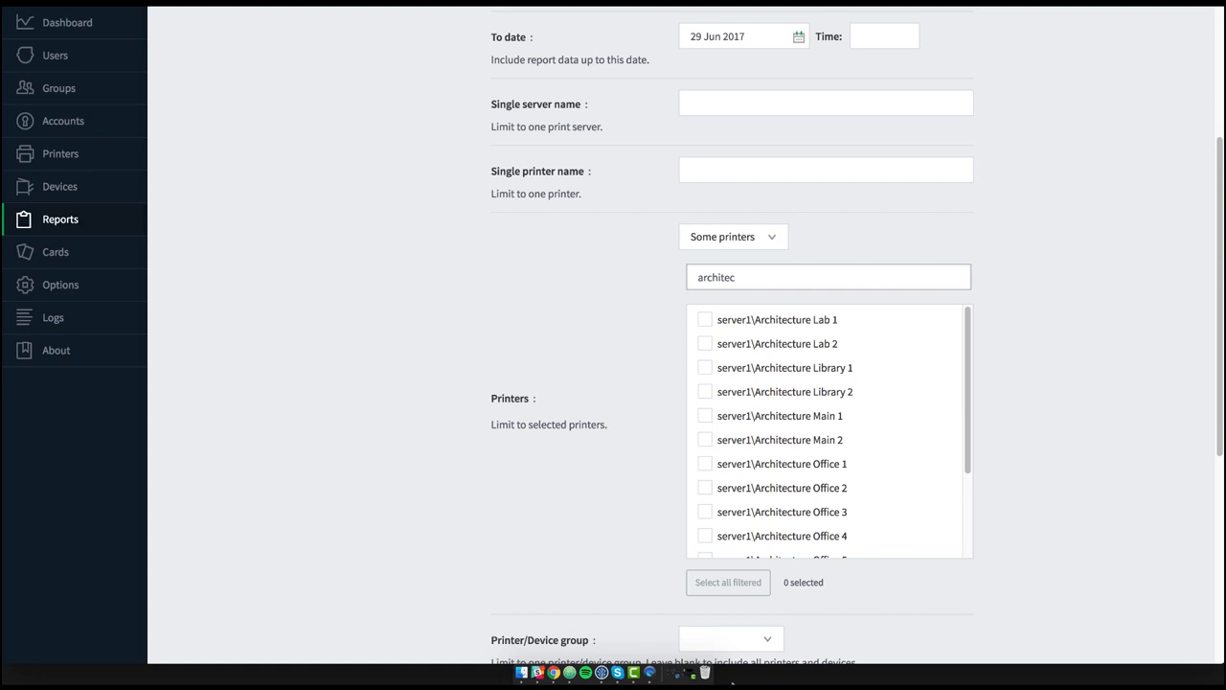
{"action": "left_click", "coordinate": [725, 587]}
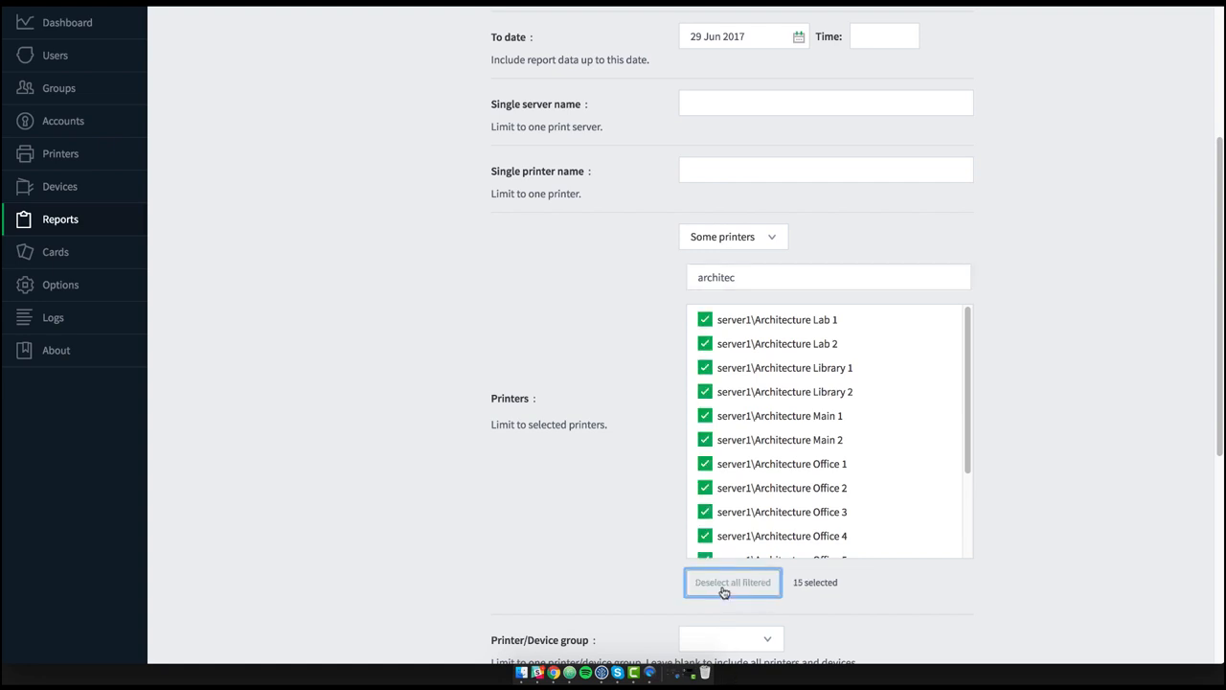
- Filter the printer list by 'design' and select all the filtered printers
{"action": "double_click", "coordinate": [717, 277]}
{"action": "type", "text": "design"}
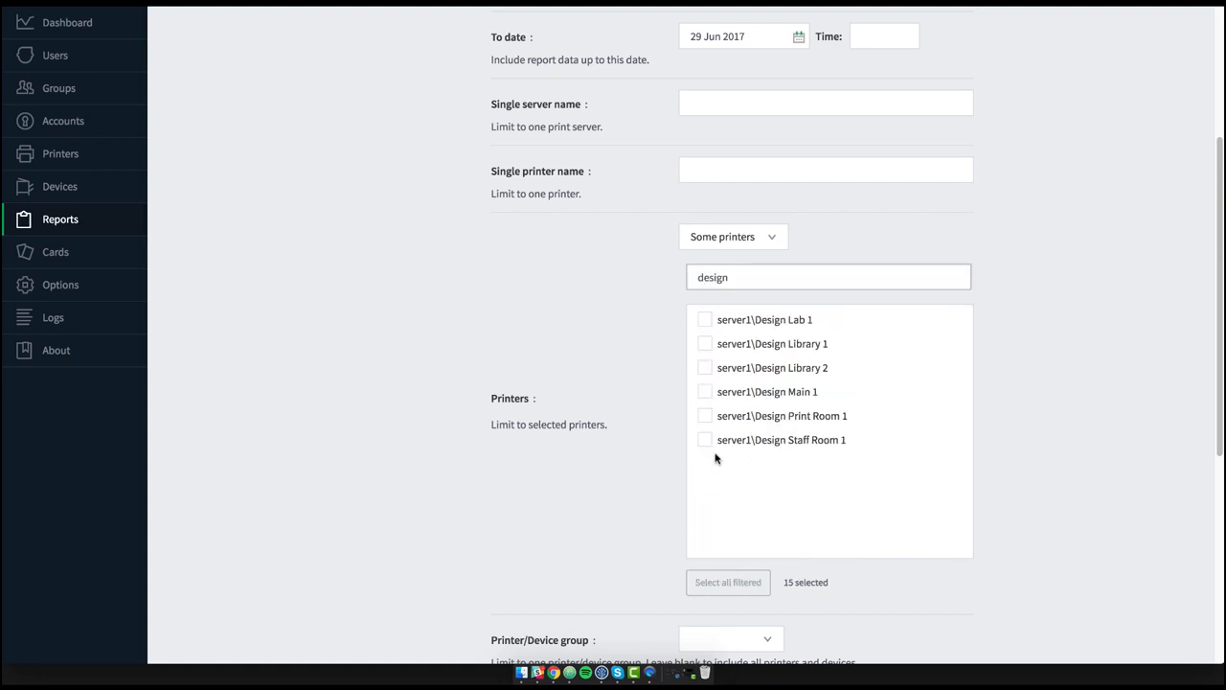
{"action": "left_click", "coordinate": [702, 577]}
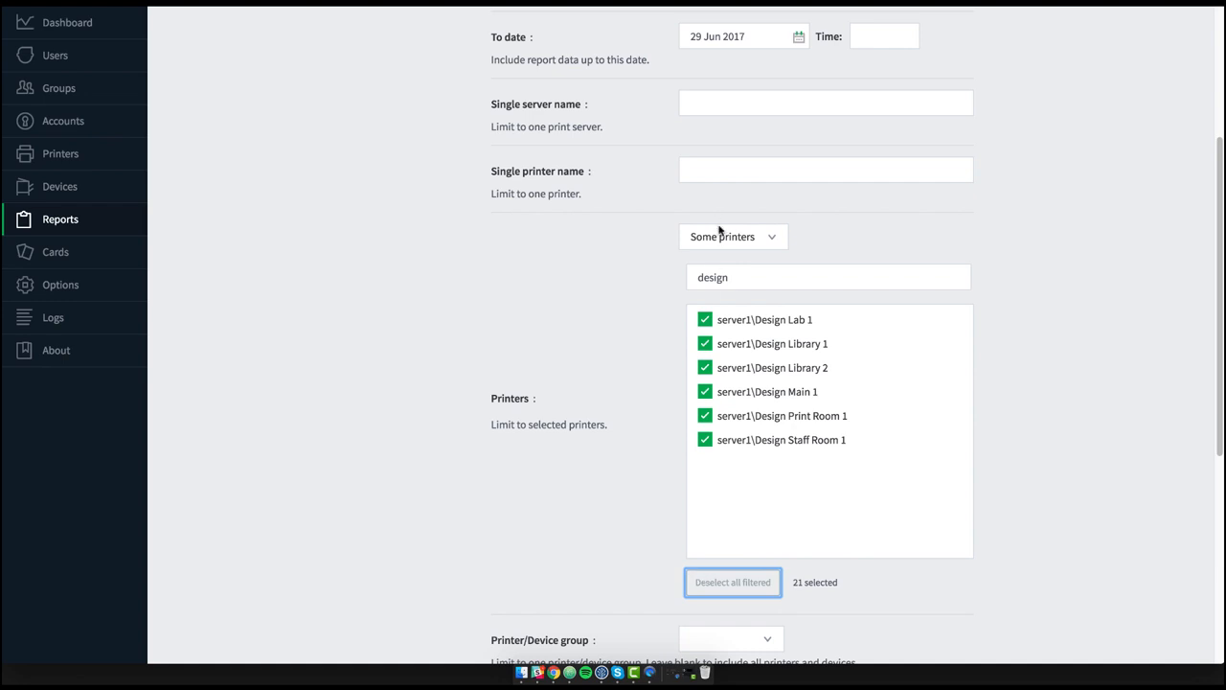
- Clear the printer filter and review the selected printers in the full list
{"action": "left_click", "coordinate": [734, 277]}
{"action": "double_click", "coordinate": [735, 277]}
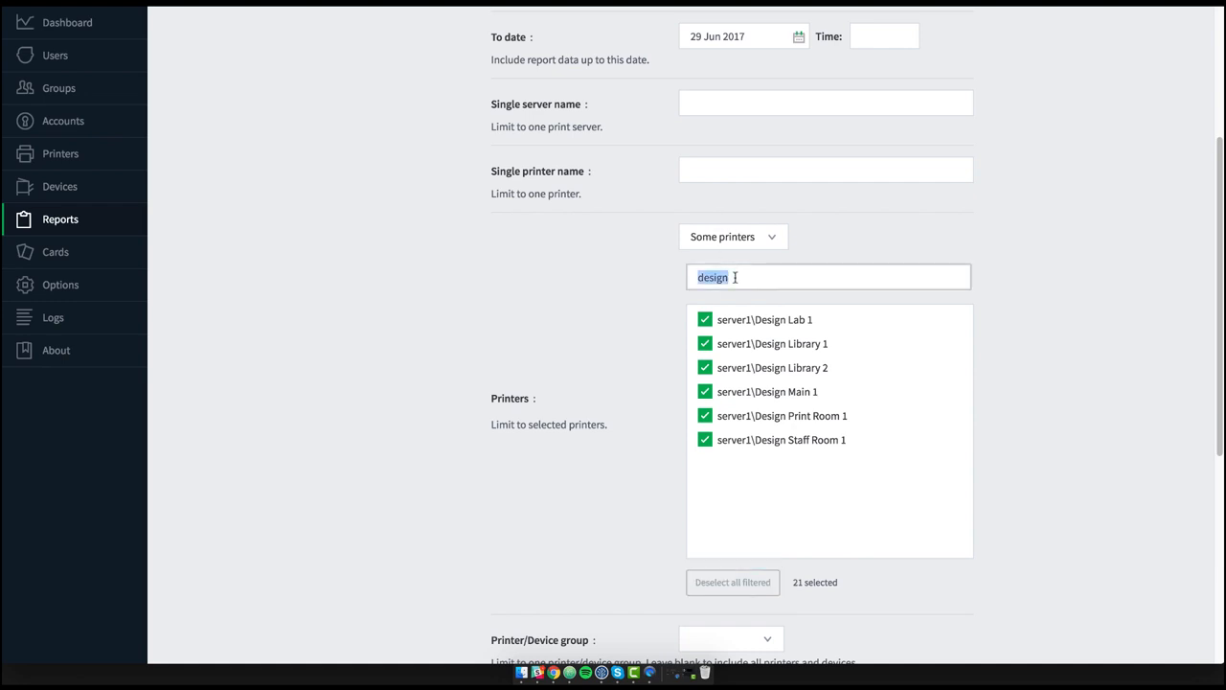
{"action": "key", "text": "BackSpace"}
{"action": "scroll", "coordinate": [765, 351], "scroll_direction": "down", "scroll_amount": 5}
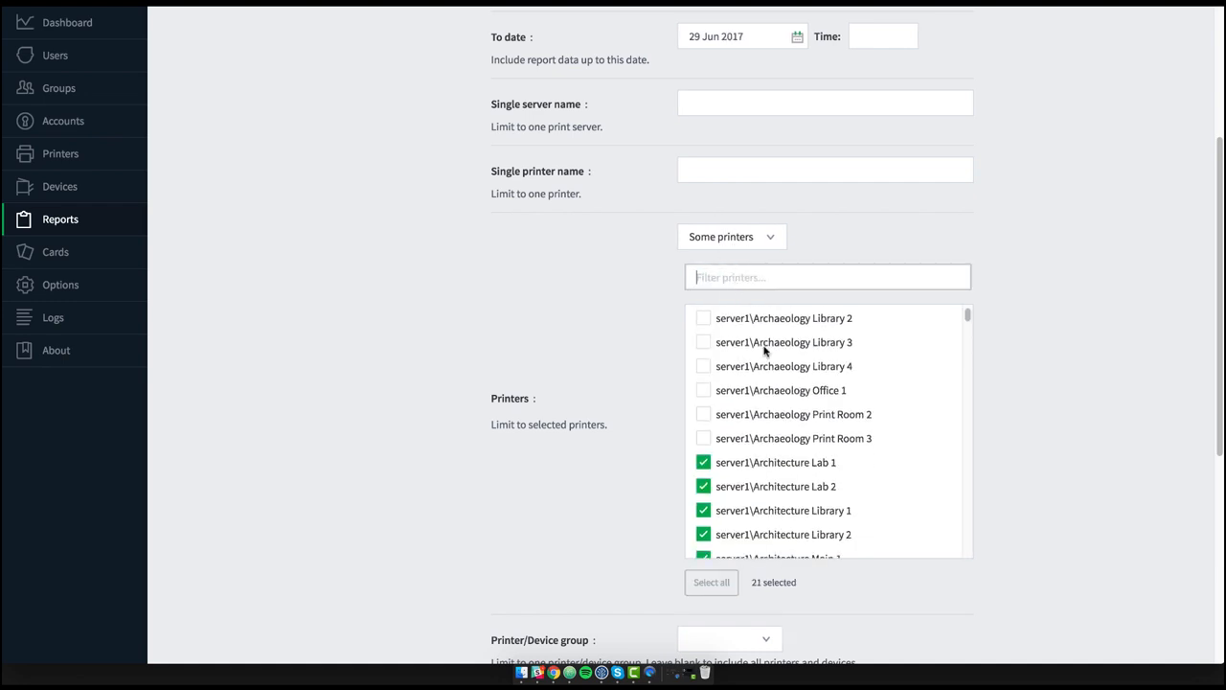
{"action": "scroll", "coordinate": [764, 352], "scroll_direction": "down", "scroll_amount": 10}
{"action": "scroll", "coordinate": [764, 352], "scroll_direction": "up", "scroll_amount": 3}
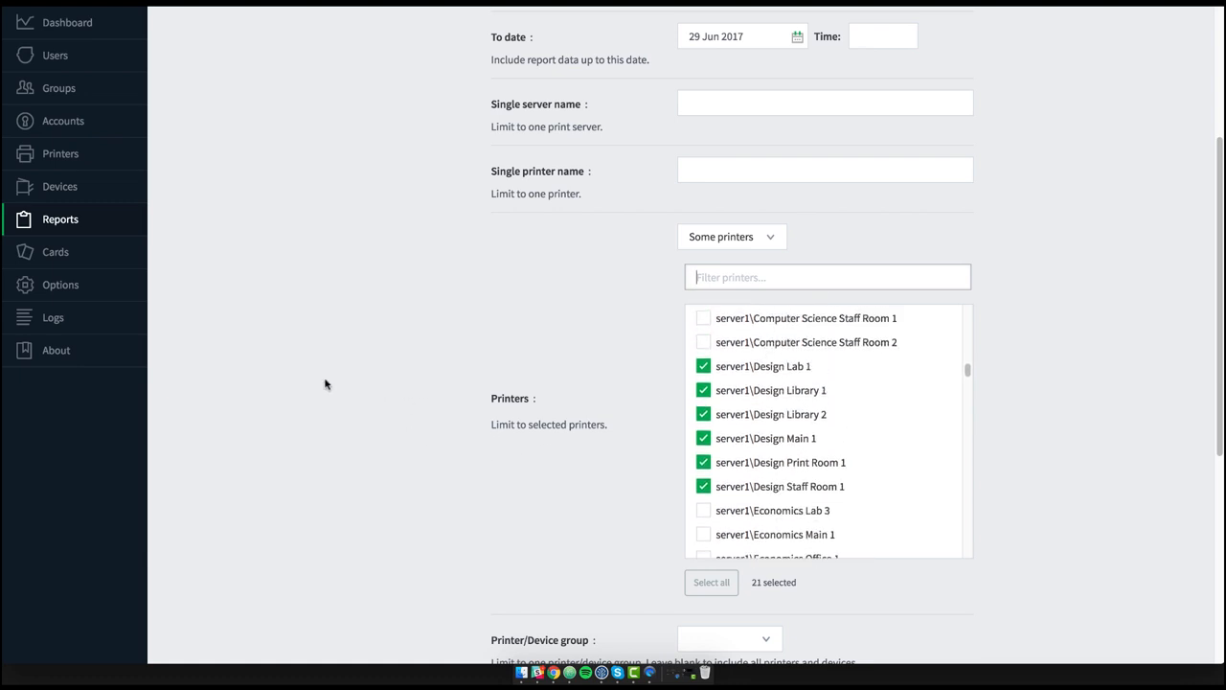
{"action": "scroll", "coordinate": [324, 384], "scroll_direction": "down", "scroll_amount": 5}
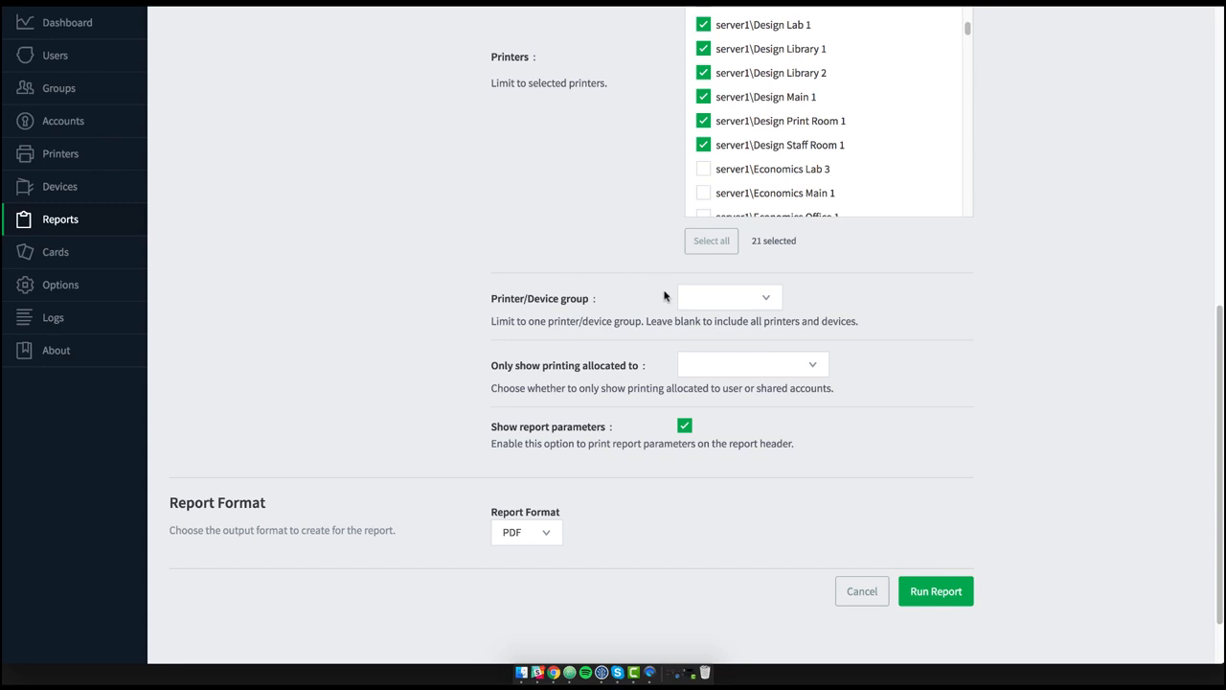
- Examine the printer/device group and printing allocation options without changing them
{"action": "left_click", "coordinate": [769, 296]}
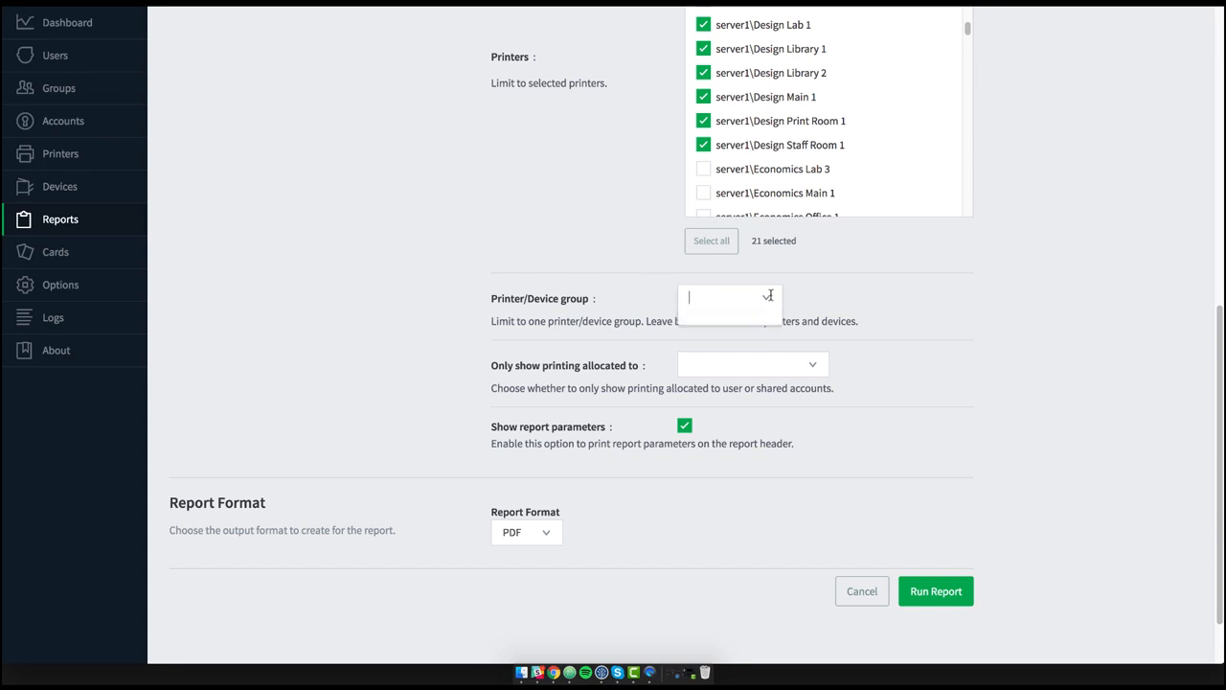
{"action": "left_click", "coordinate": [608, 305]}
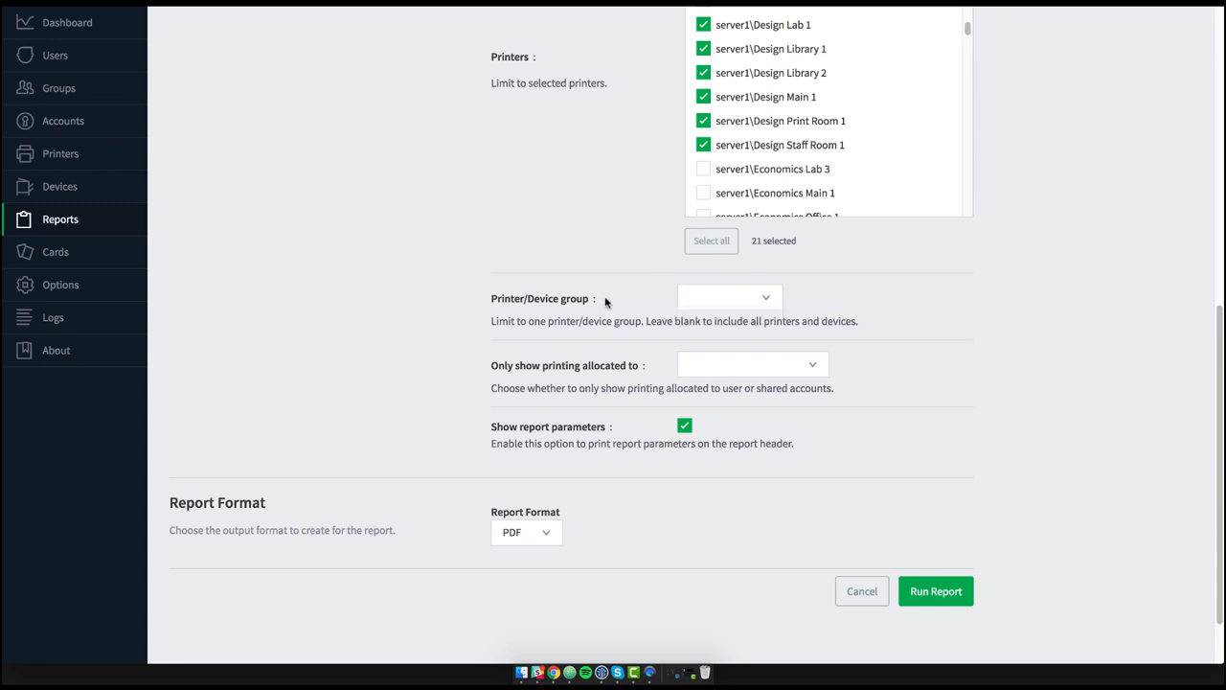
{"action": "left_click", "coordinate": [707, 369]}
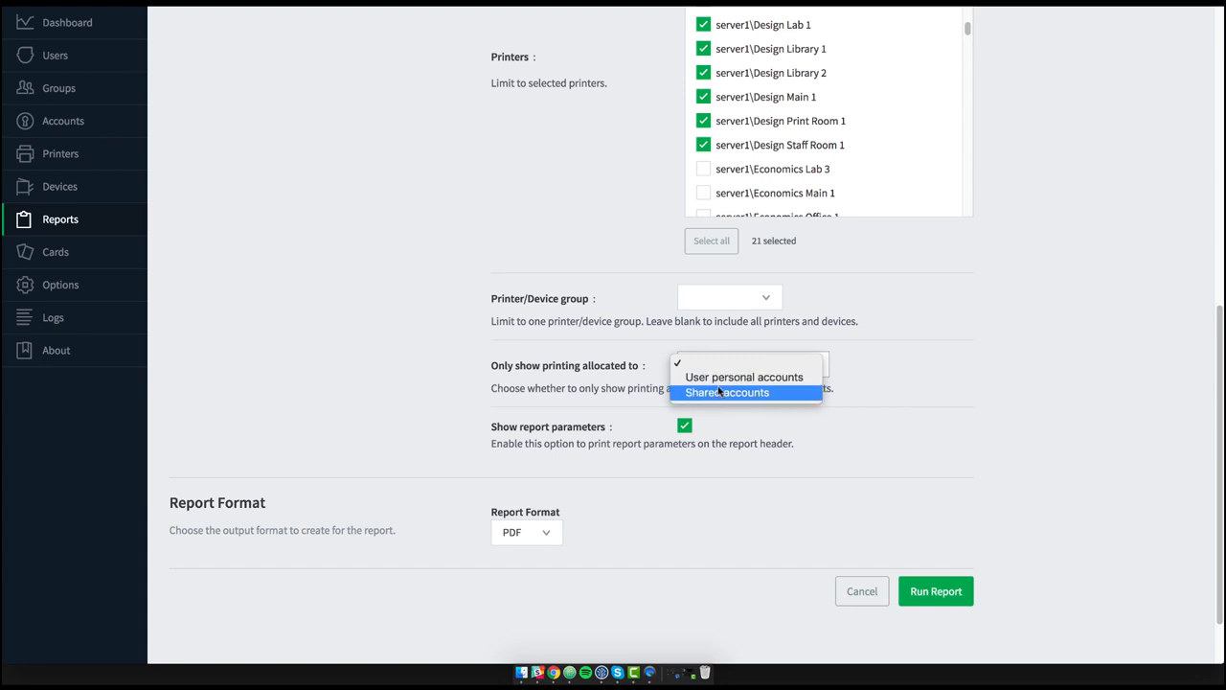
{"action": "left_click", "coordinate": [504, 318]}
- Run the Printer usage - ratios report in PDF format
{"action": "scroll", "coordinate": [631, 401], "scroll_direction": "down", "scroll_amount": 1}
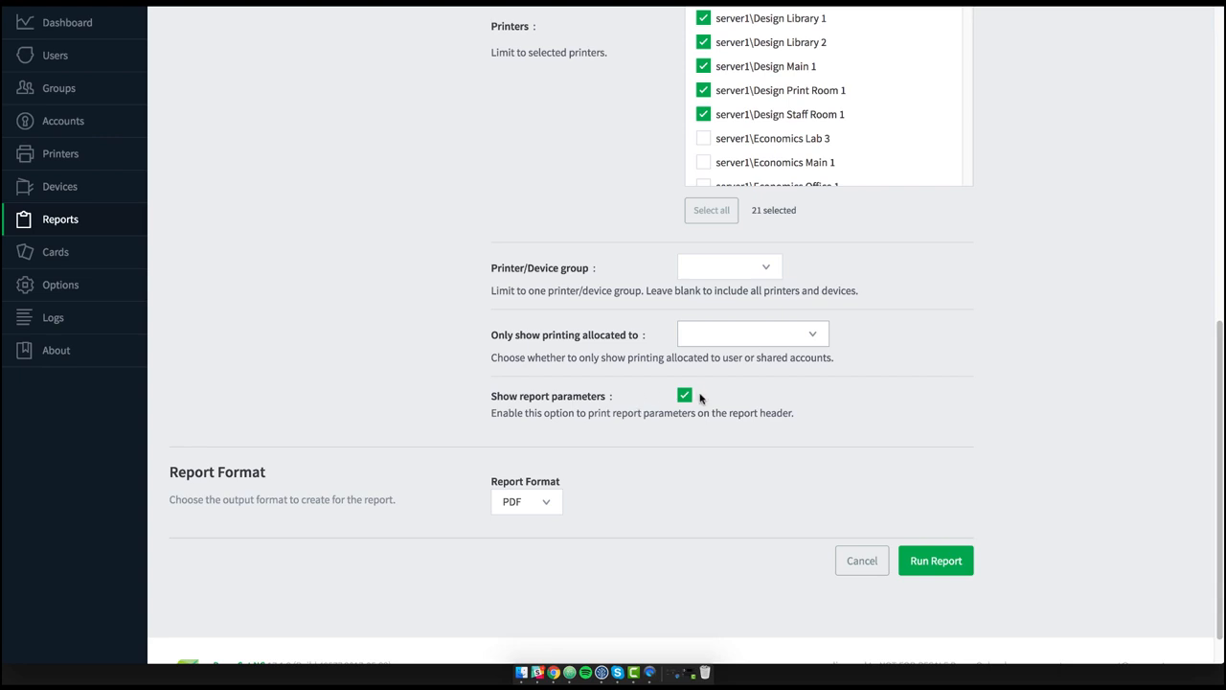
{"action": "scroll", "coordinate": [699, 398], "scroll_direction": "up", "scroll_amount": 2}
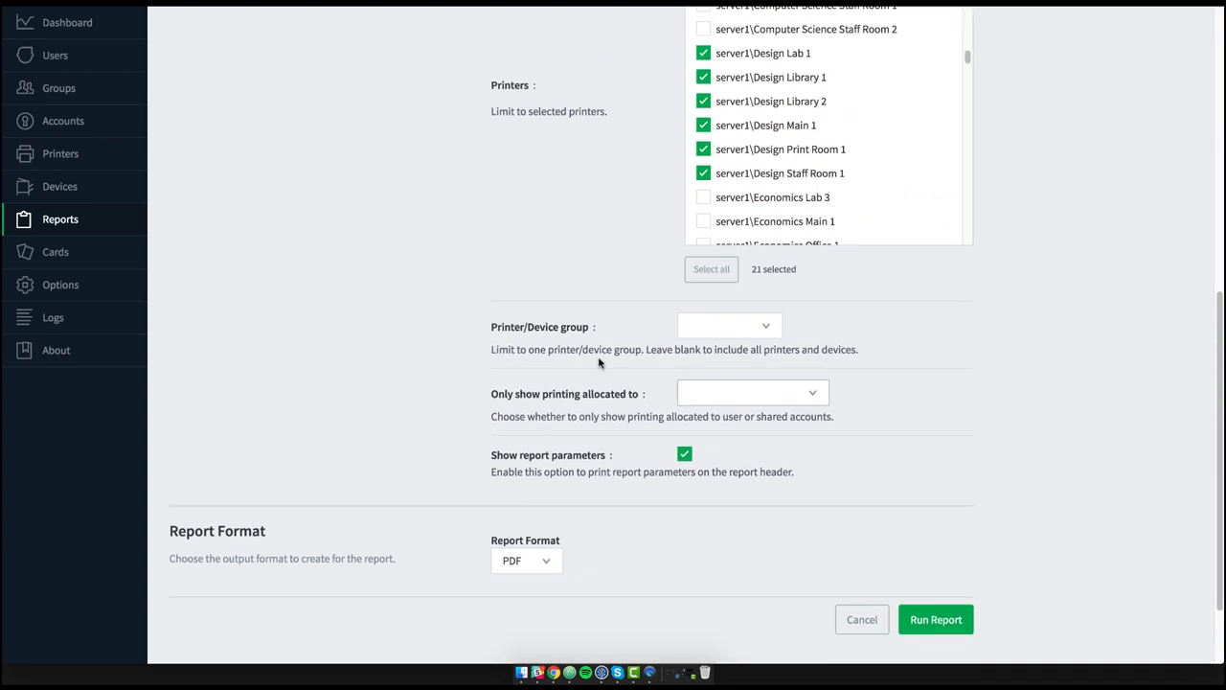
{"action": "scroll", "coordinate": [599, 362], "scroll_direction": "up", "scroll_amount": 5}
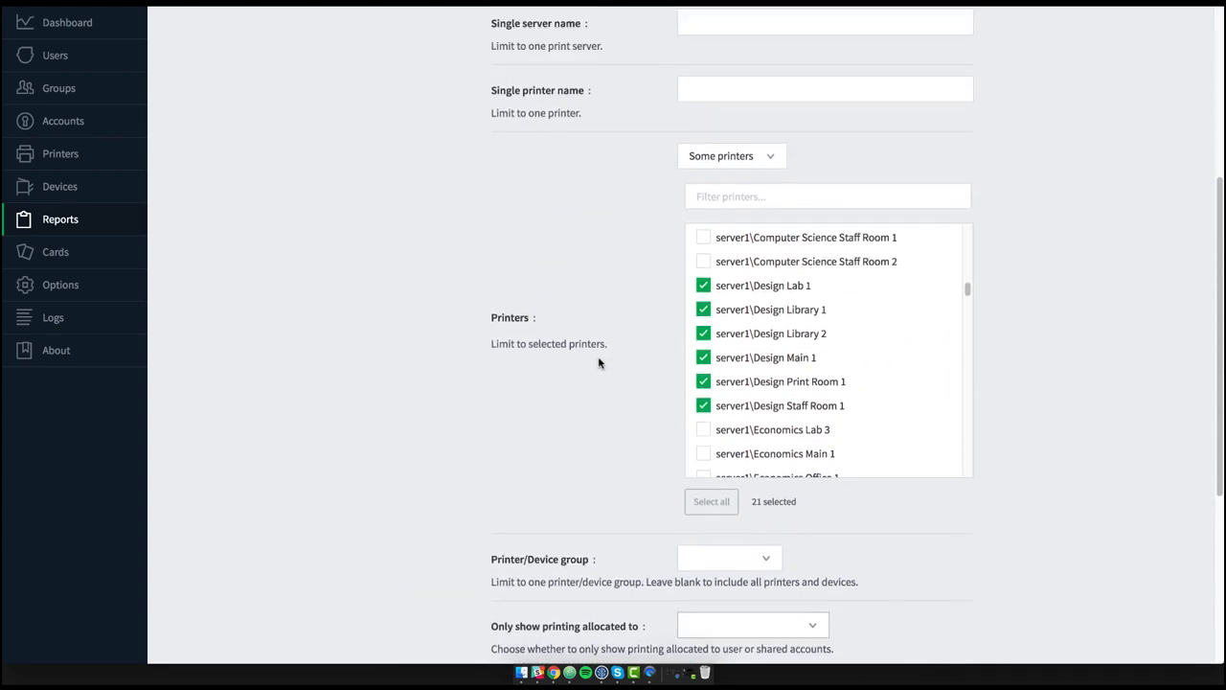
{"action": "scroll", "coordinate": [599, 362], "scroll_direction": "down", "scroll_amount": 5}
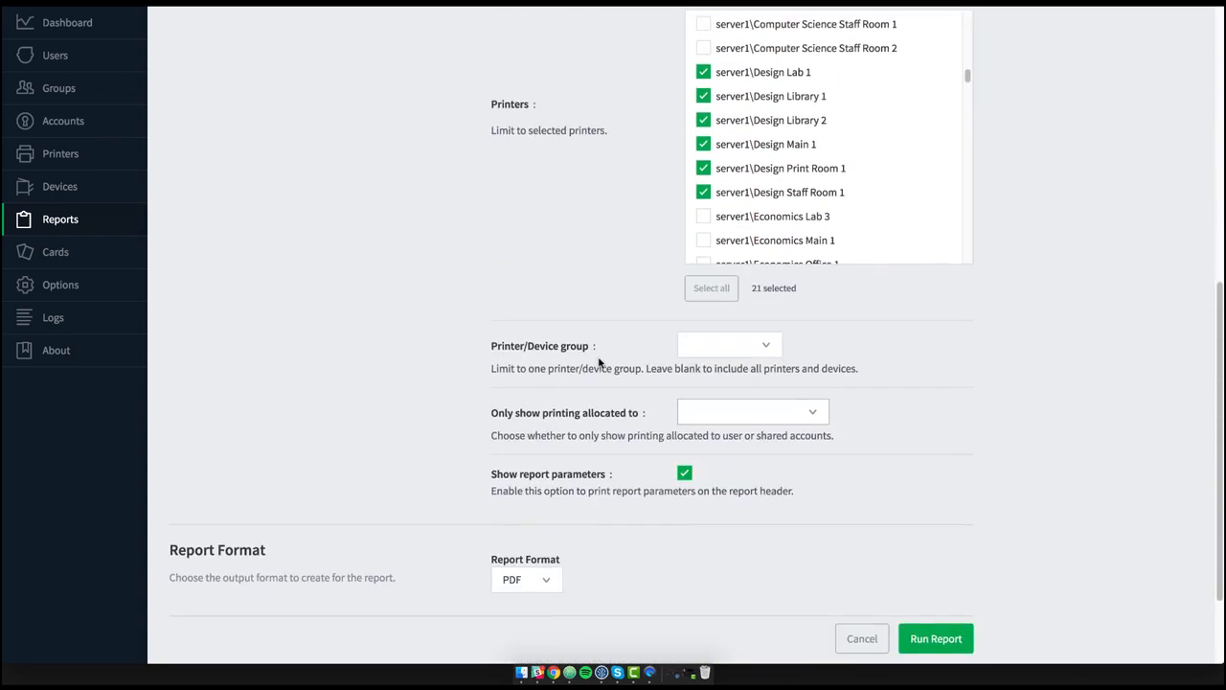
{"action": "scroll", "coordinate": [599, 362], "scroll_direction": "down", "scroll_amount": 1}
{"action": "scroll", "coordinate": [599, 362], "scroll_direction": "down", "scroll_amount": 1}
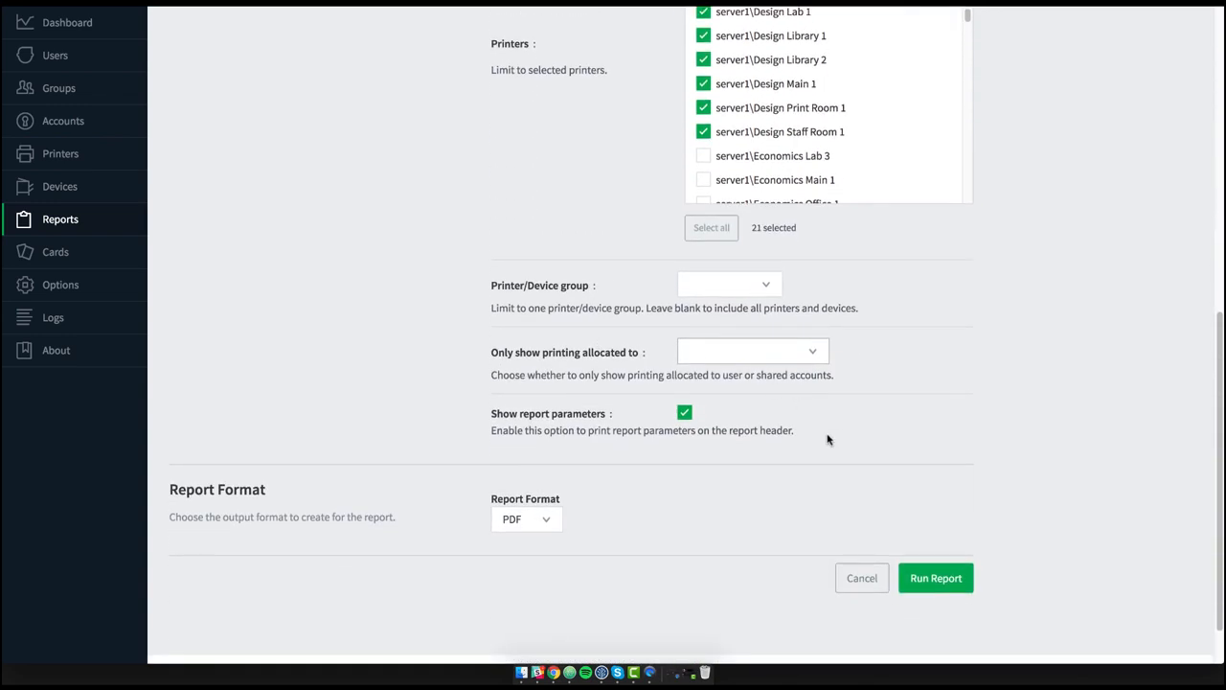
{"action": "left_click", "coordinate": [931, 578]}
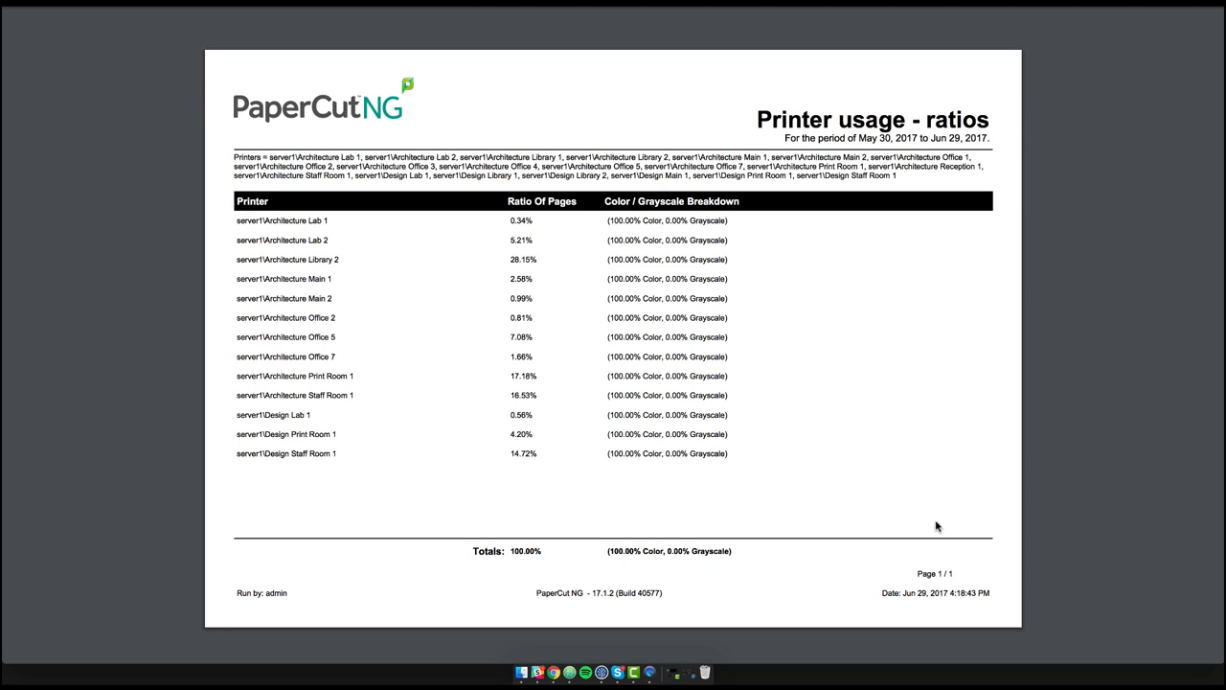
- Highlight values in the report's Ratio Of Pages column to examine them
{"action": "double_click", "coordinate": [526, 224]}
{"action": "left_click_drag", "start_coordinate": [502, 259], "coordinate": [546, 256]}
{"action": "left_click", "coordinate": [545, 256]}
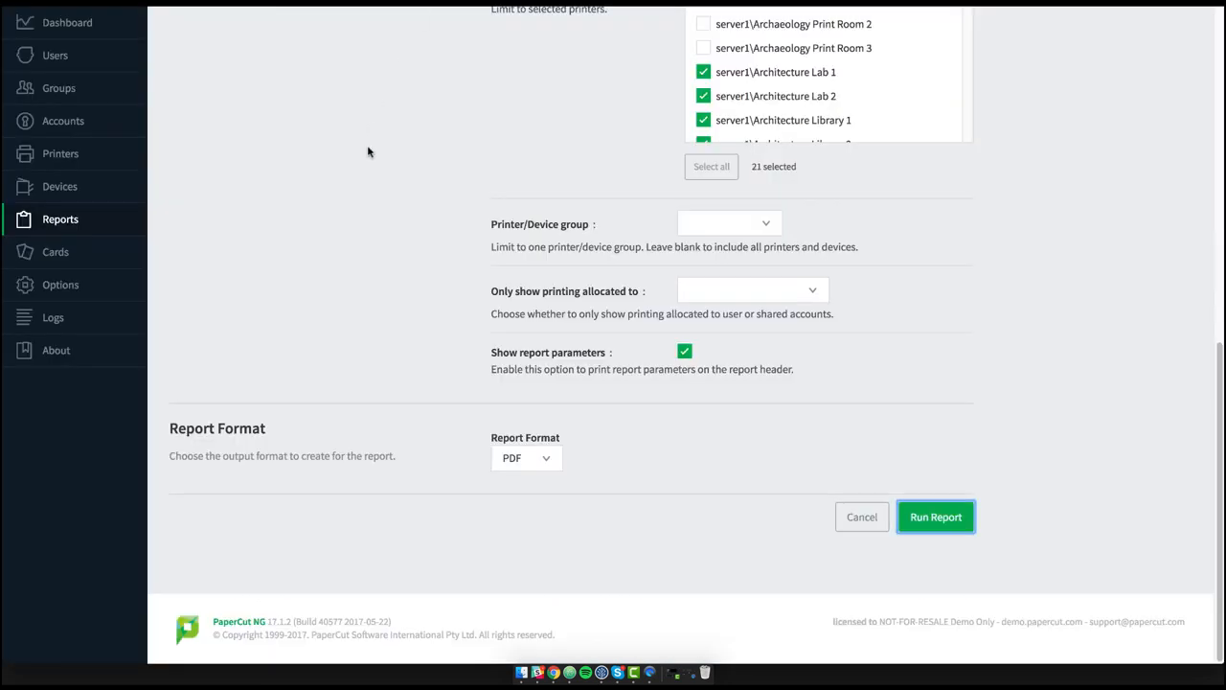
- Return to the printer reports and open the Schedule / Email Reports page
{"action": "scroll", "coordinate": [368, 151], "scroll_direction": "up", "scroll_amount": 5}
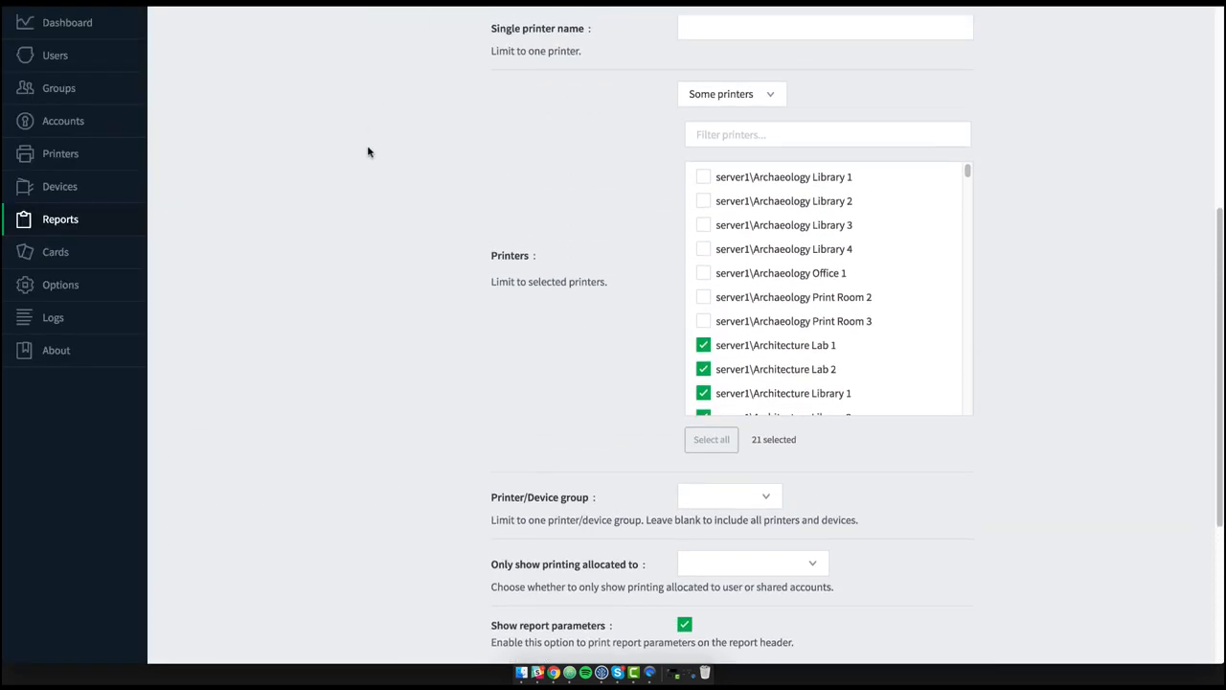
{"action": "scroll", "coordinate": [368, 148], "scroll_direction": "up", "scroll_amount": 5}
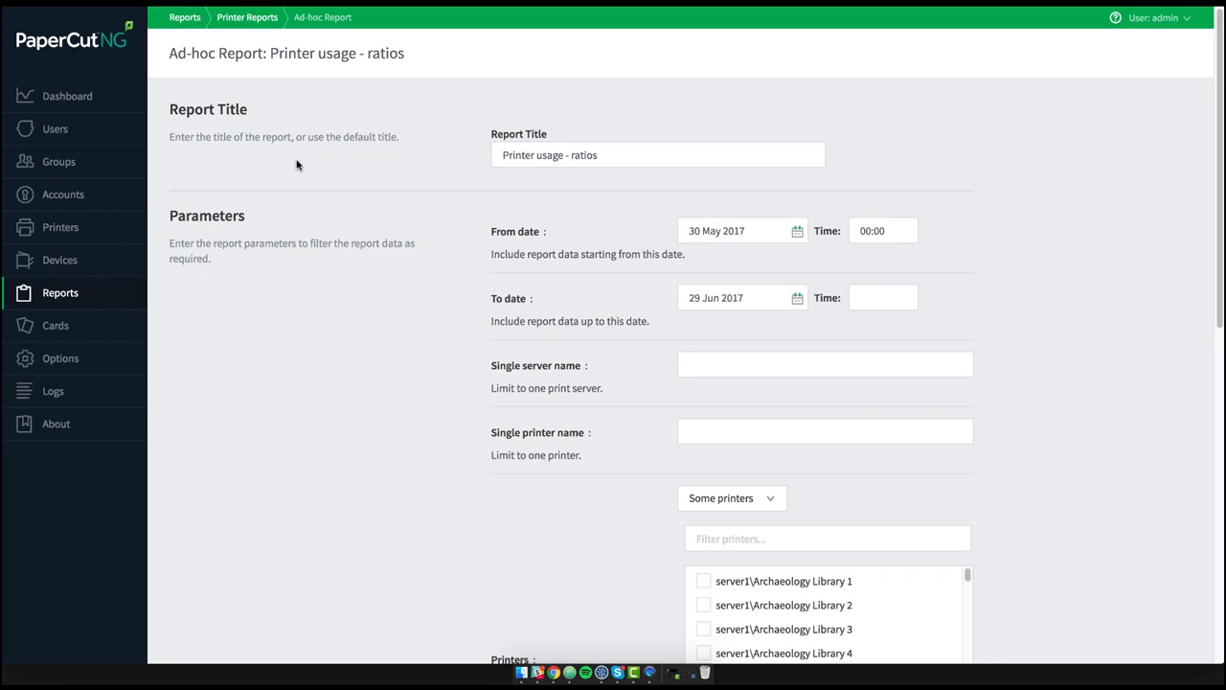
{"action": "left_click", "coordinate": [251, 18]}
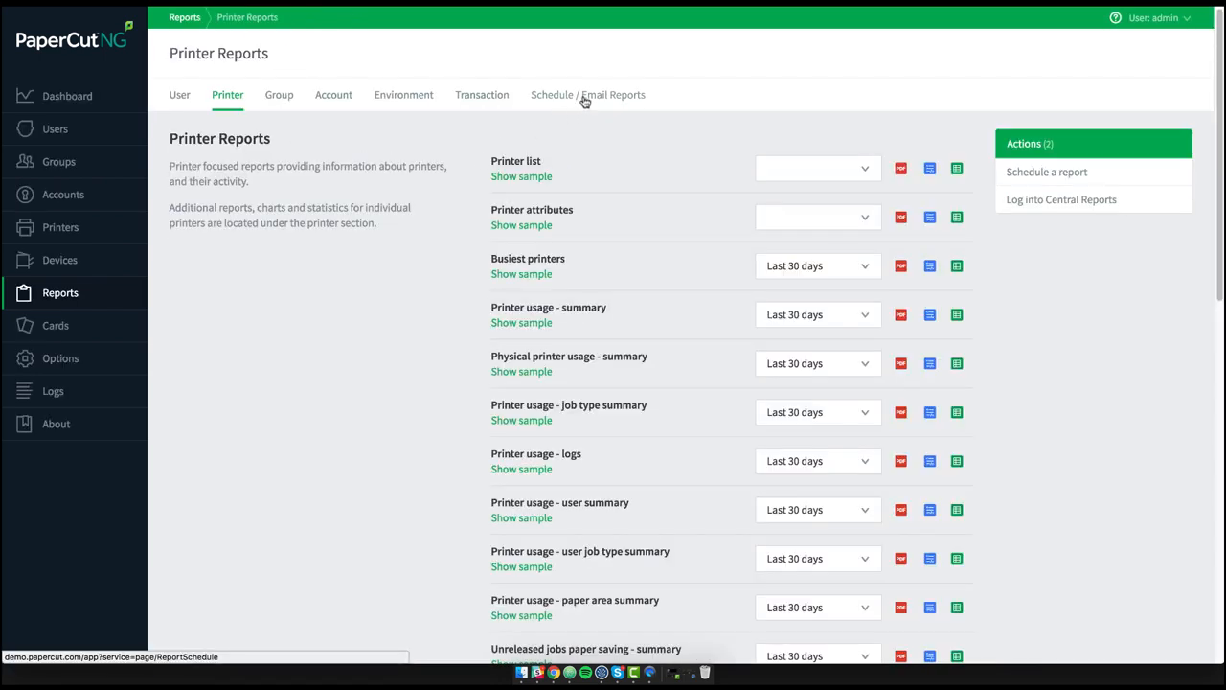
{"action": "left_click", "coordinate": [584, 96]}
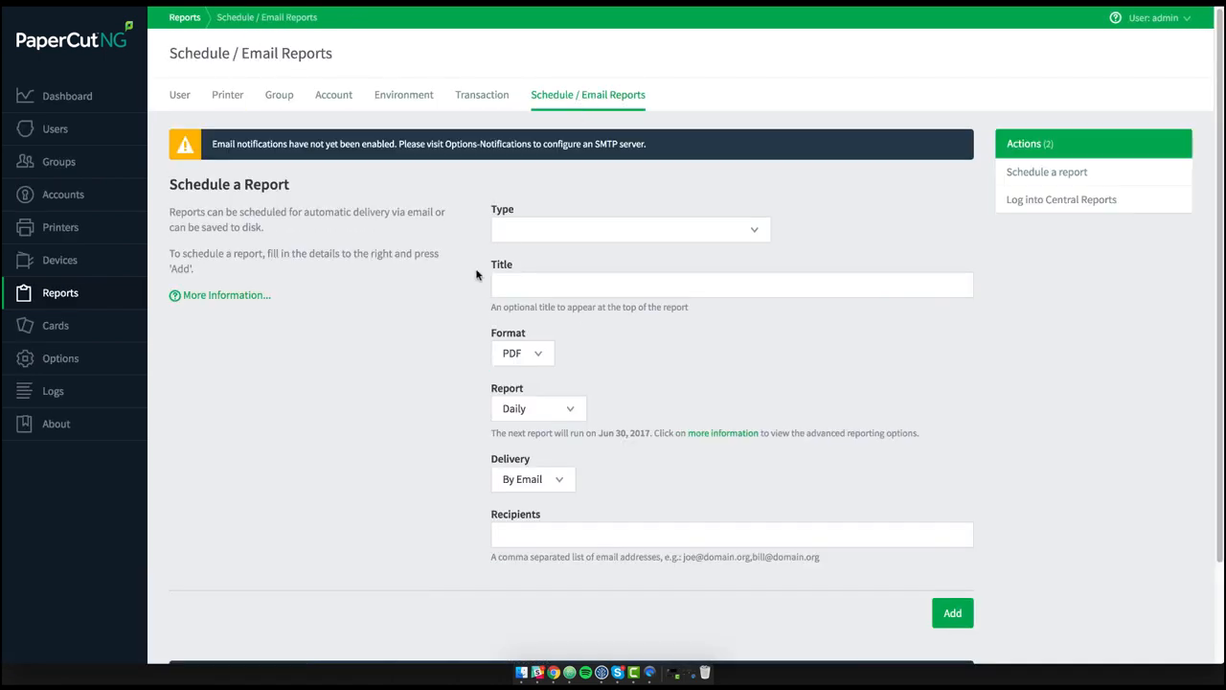
- Choose Printer usage - ratios as the type of report to schedule
{"action": "scroll", "coordinate": [476, 275], "scroll_direction": "down", "scroll_amount": 1}
{"action": "left_click", "coordinate": [585, 204]}
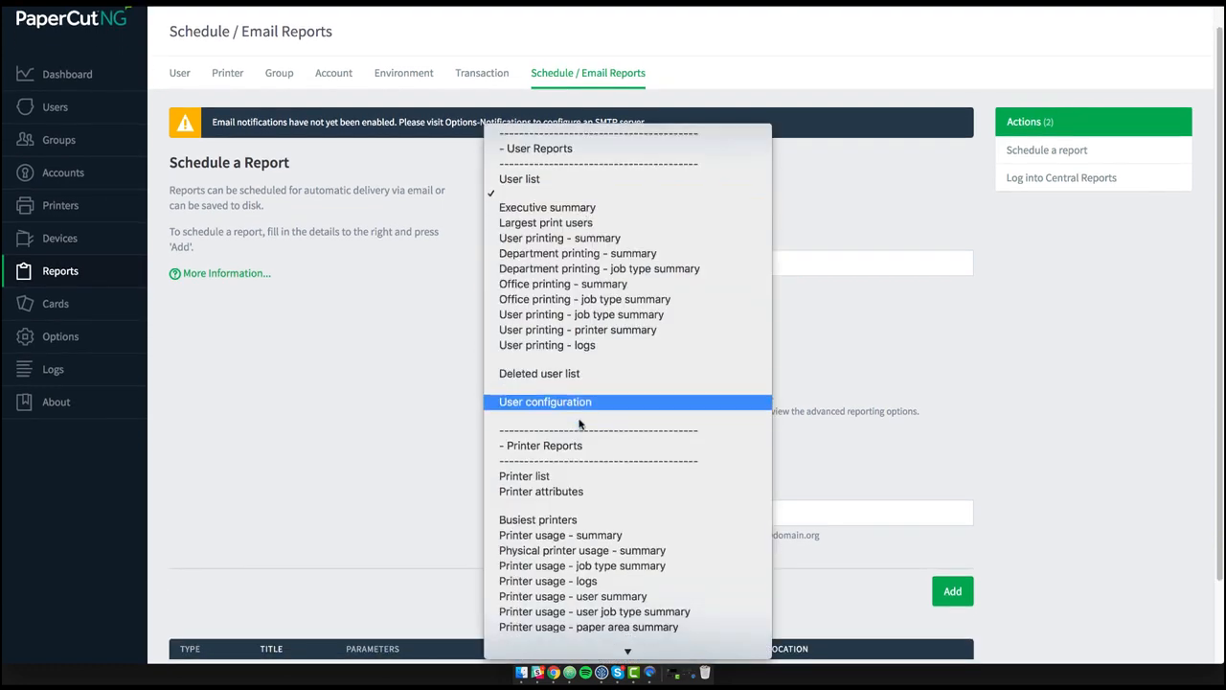
{"action": "scroll", "coordinate": [578, 422], "scroll_direction": "down", "scroll_amount": 20}
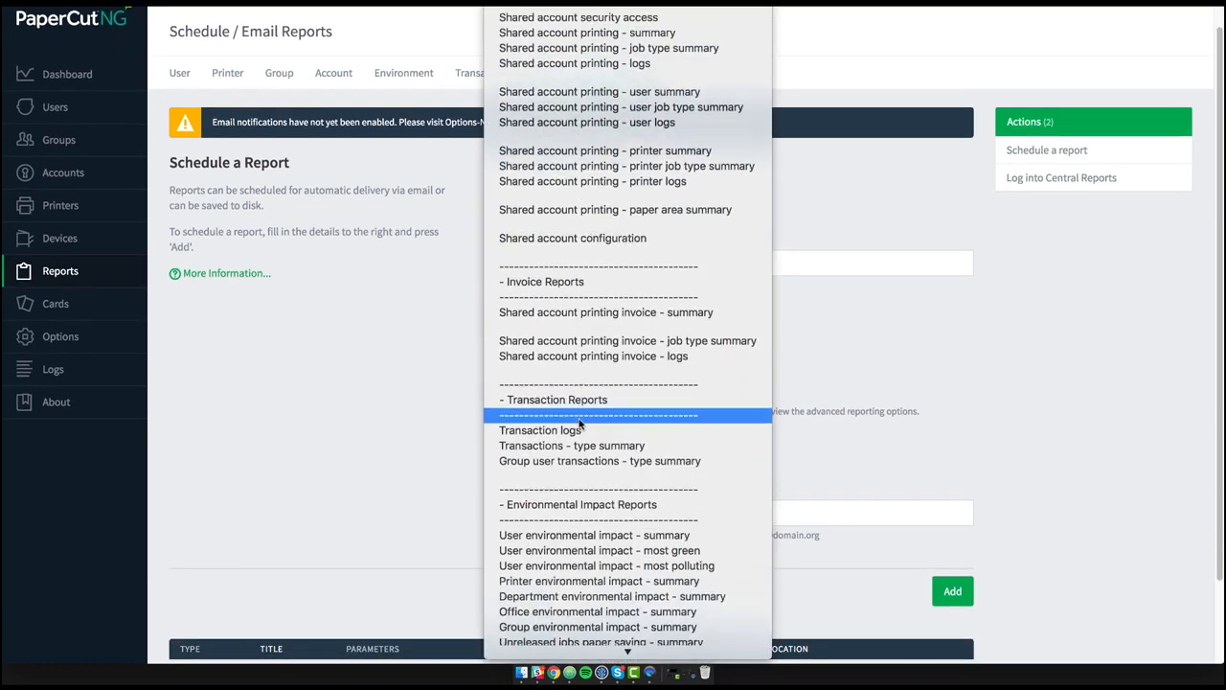
{"action": "scroll", "coordinate": [579, 422], "scroll_direction": "down", "scroll_amount": 5}
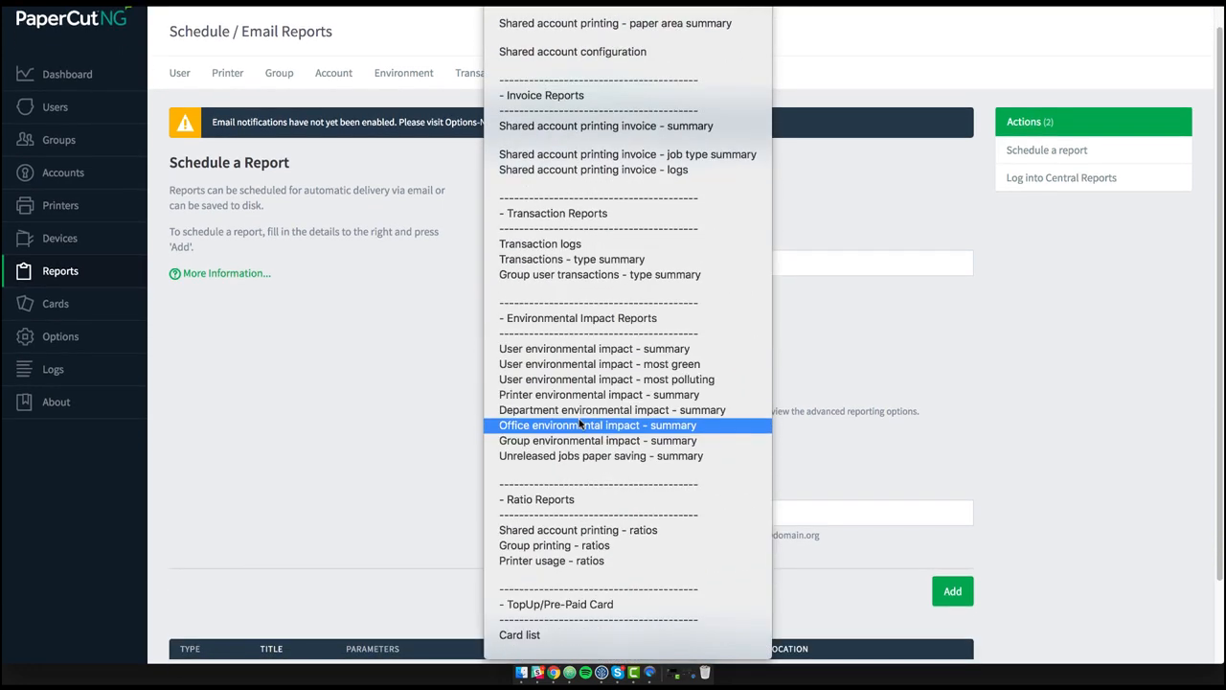
{"action": "left_click", "coordinate": [564, 563]}
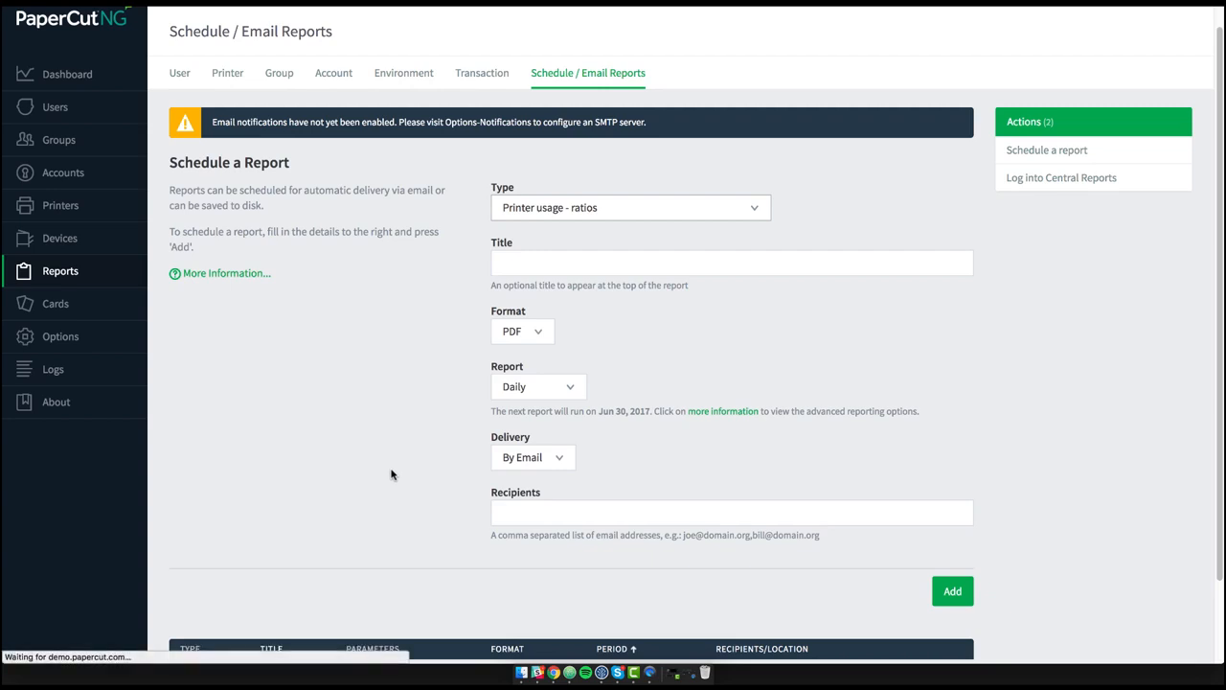
- Review the schedule form's optional parameters, format, report period and delivery options
{"action": "scroll", "coordinate": [391, 474], "scroll_direction": "down", "scroll_amount": 4}
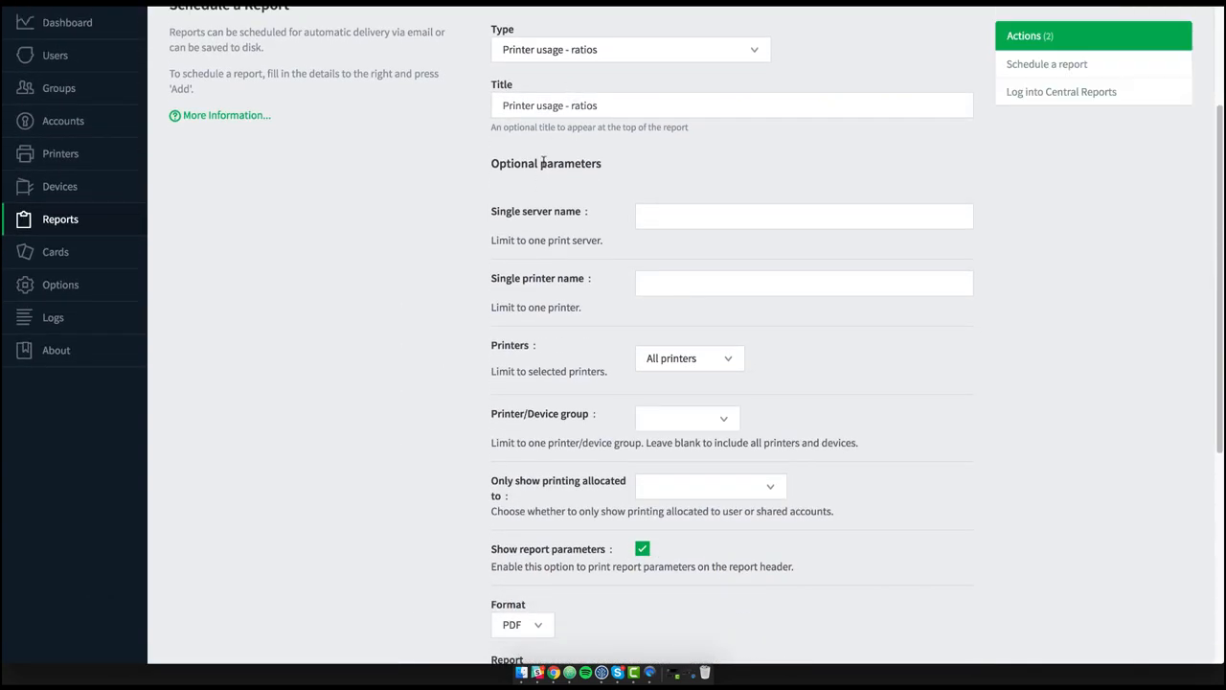
{"action": "scroll", "coordinate": [543, 163], "scroll_direction": "down", "scroll_amount": 5}
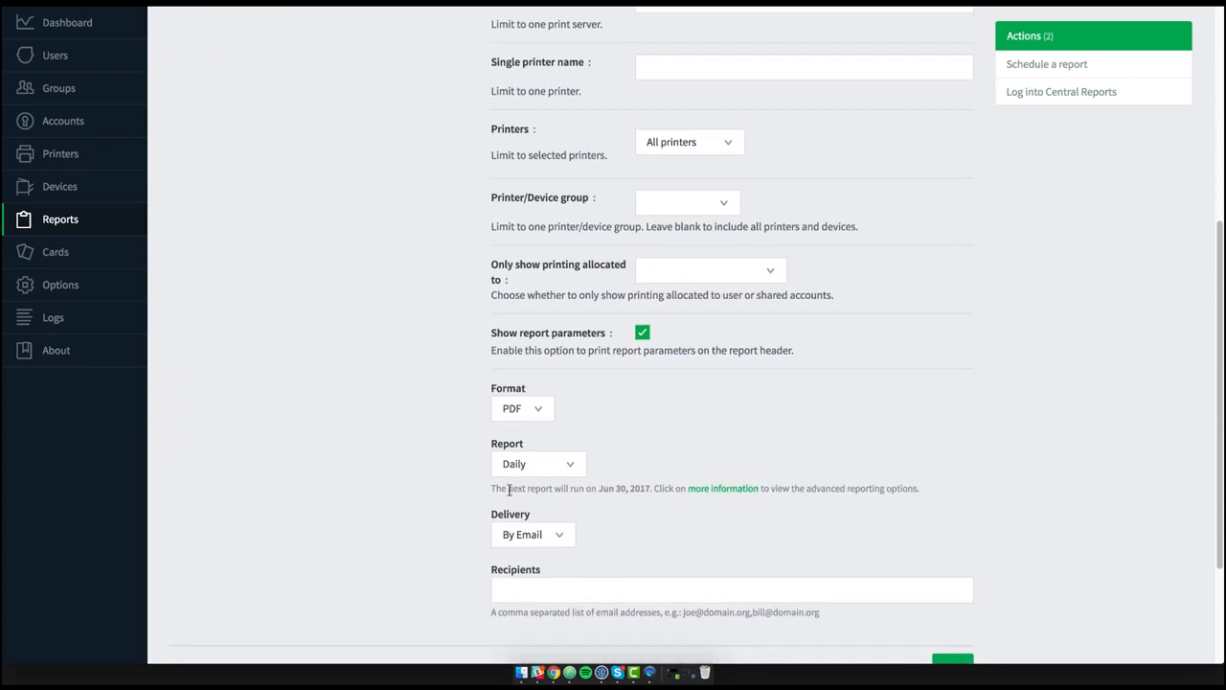
{"action": "scroll", "coordinate": [509, 489], "scroll_direction": "down", "scroll_amount": 2}
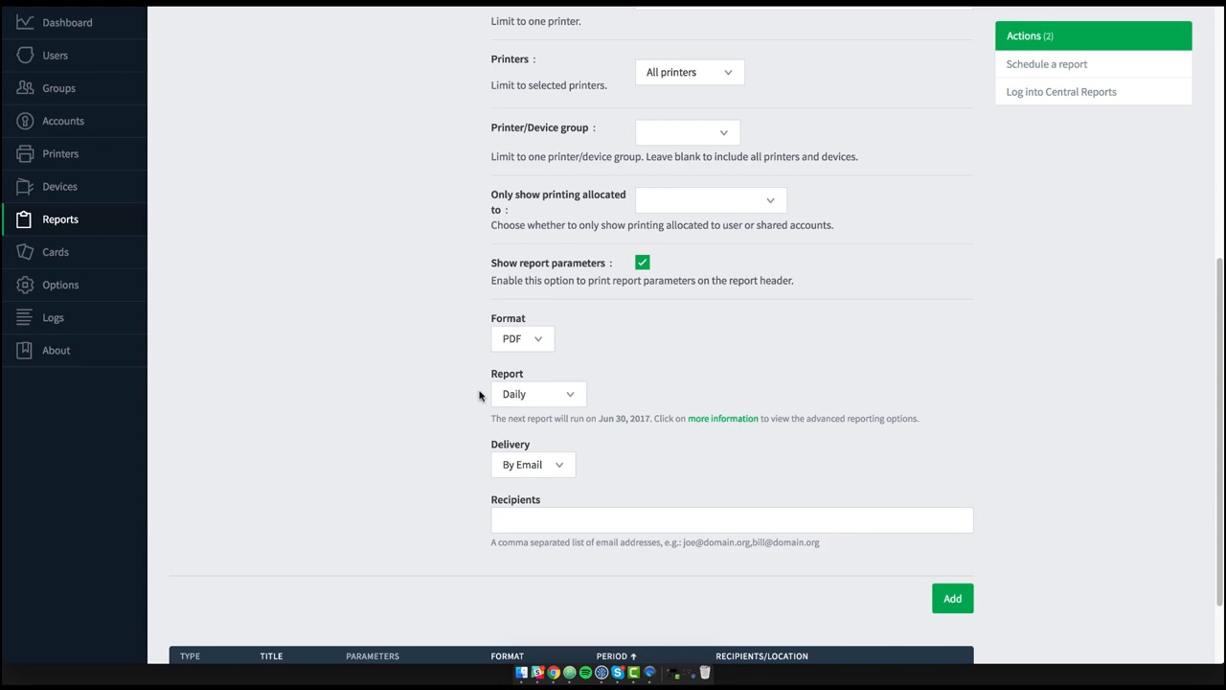
{"action": "scroll", "coordinate": [479, 394], "scroll_direction": "down", "scroll_amount": 2}
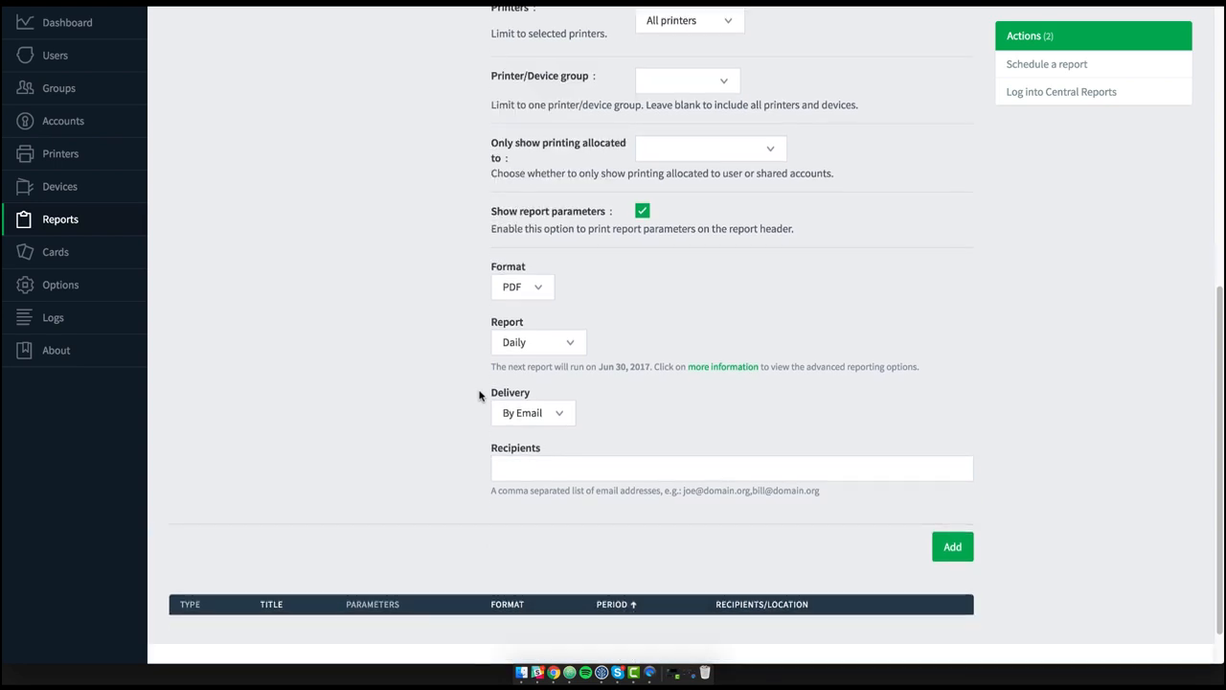